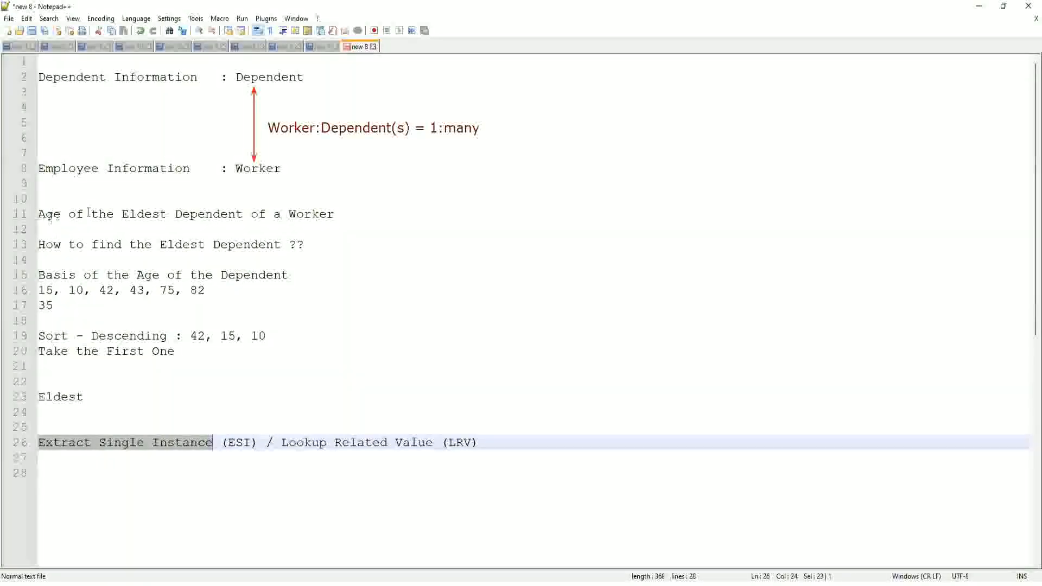
Switch from the notes to Workday and start the proxy session as the worker already entered.
click(341, 215)
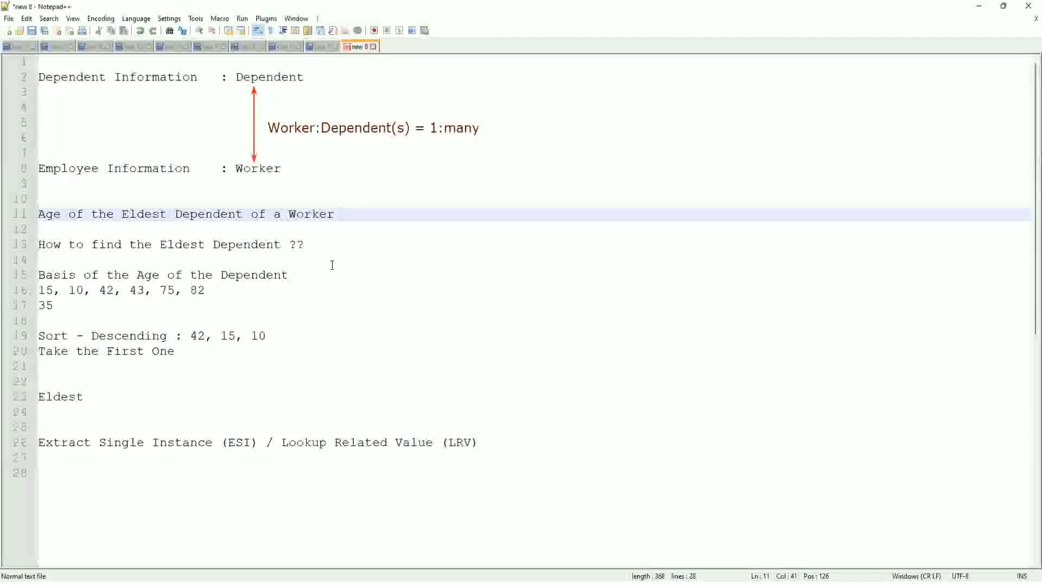
key(alt+Tab)
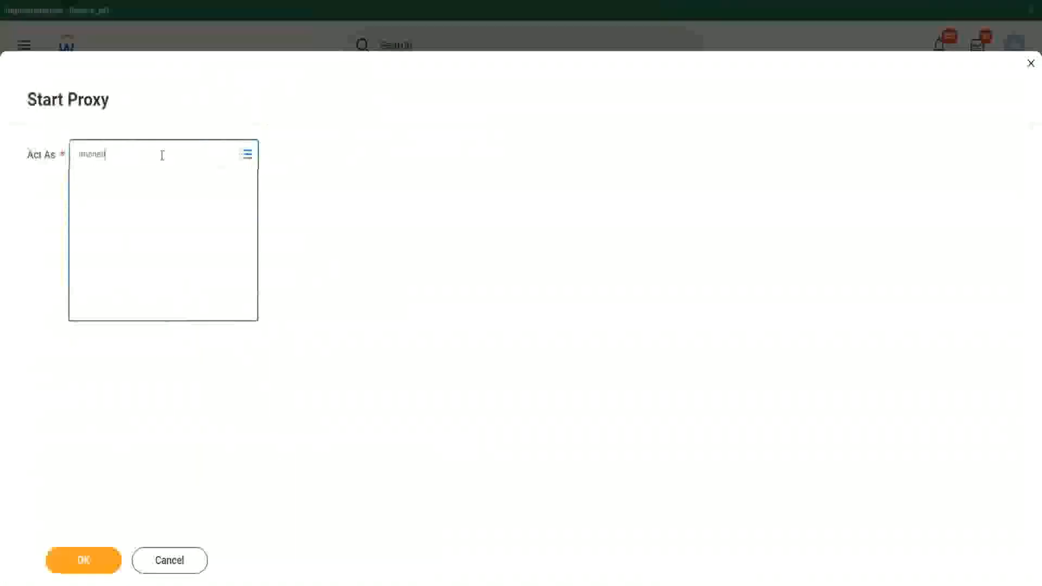
click(88, 567)
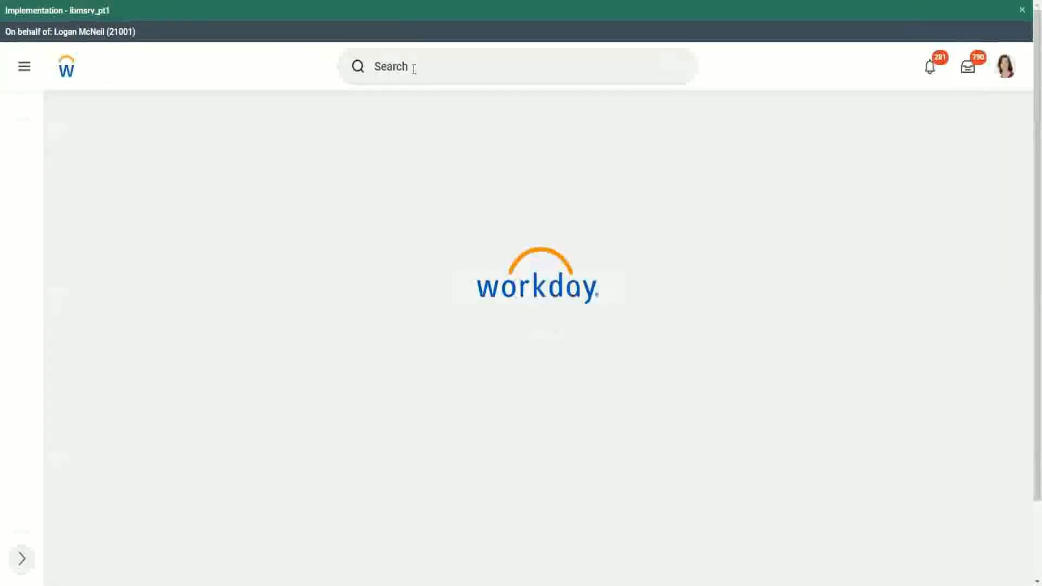
Search for report definitions with "rd: ww" and open the WW Base Pay Details custom report.
click(414, 68)
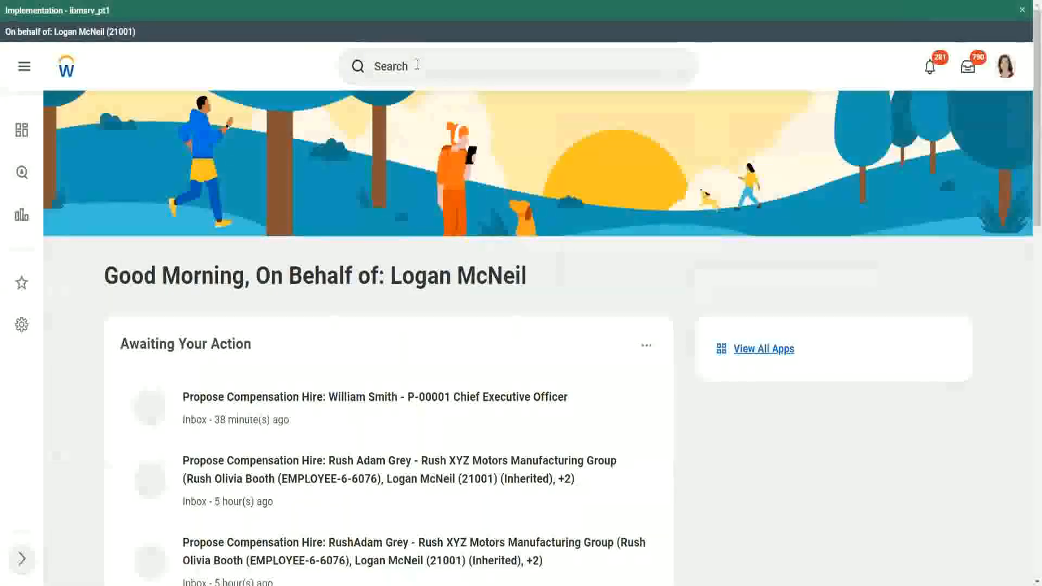
scroll(403, 88, down, 10)
scroll(402, 88, up, 10)
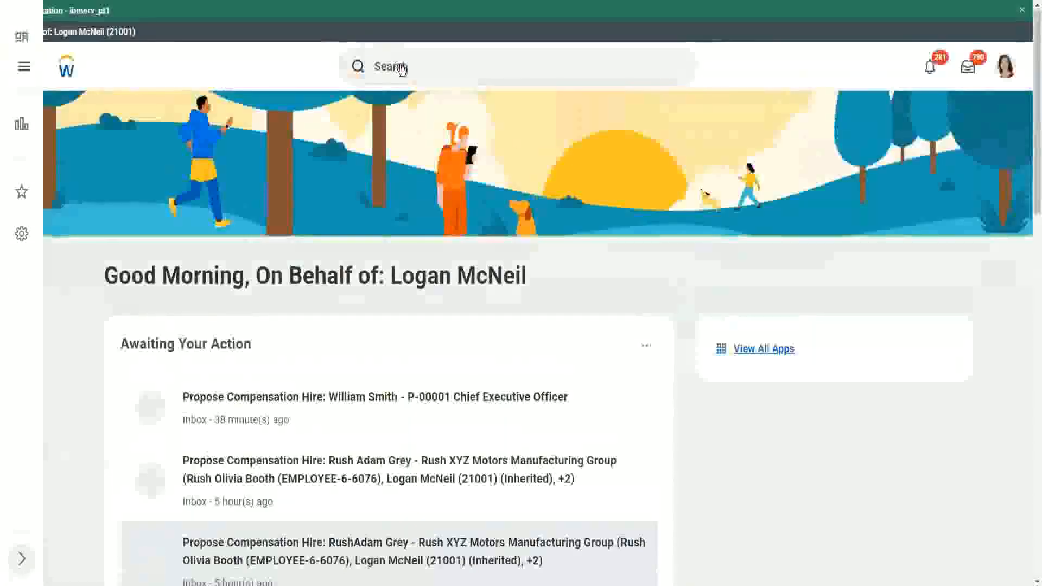
click(431, 65)
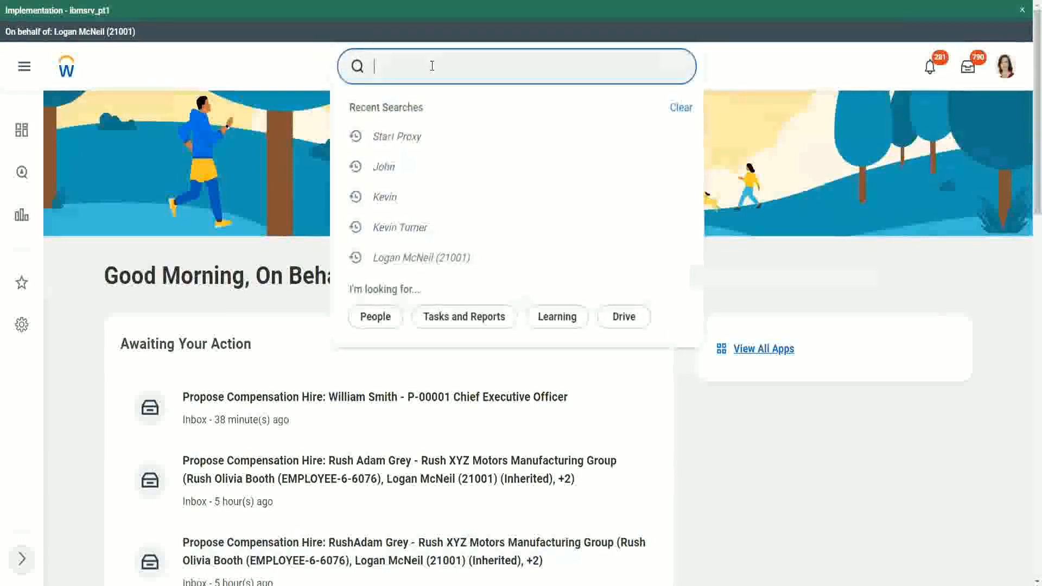
text(rd: ww)
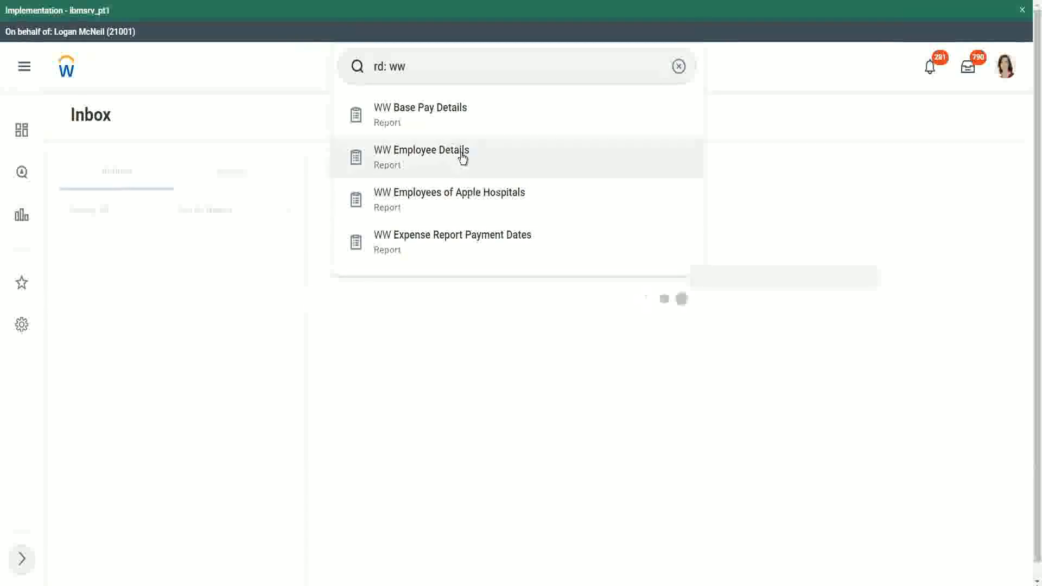
click(458, 111)
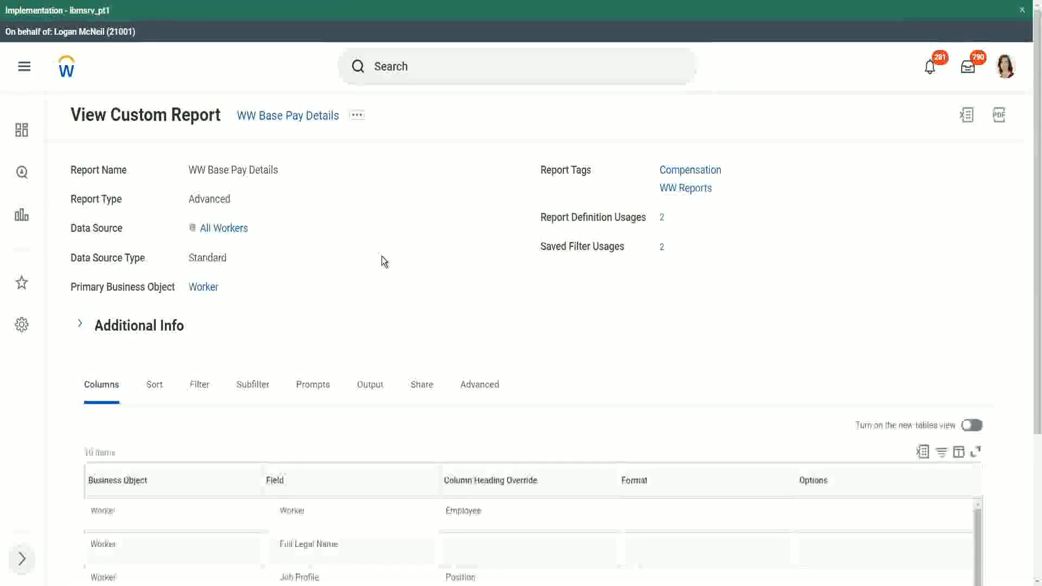
Review the report's column definitions and run WW Base Pay Details for hire dates 04/25/2021 to 04/24/2022.
scroll(382, 257, down, 5)
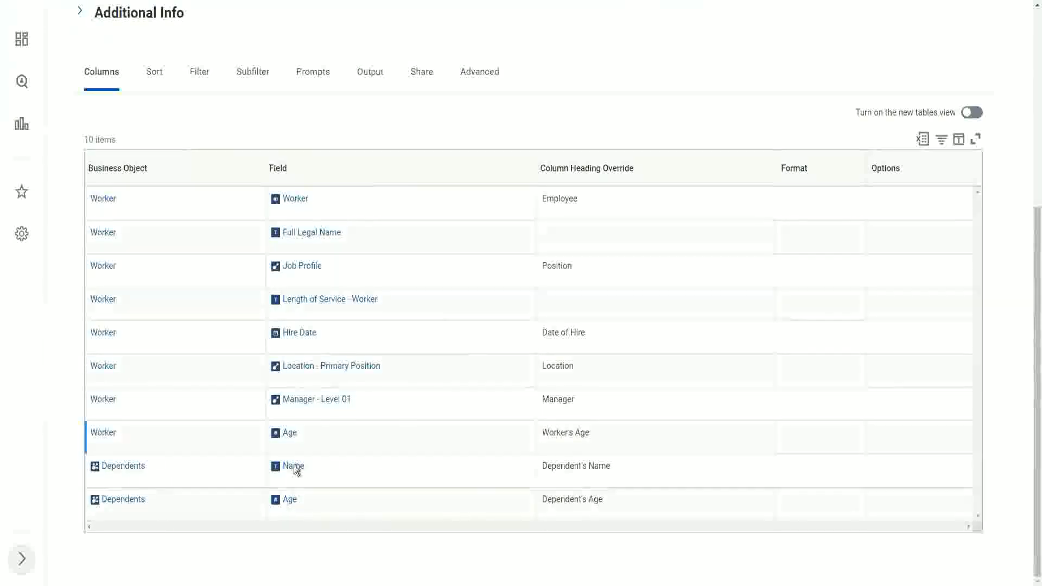
scroll(431, 347, up, 1)
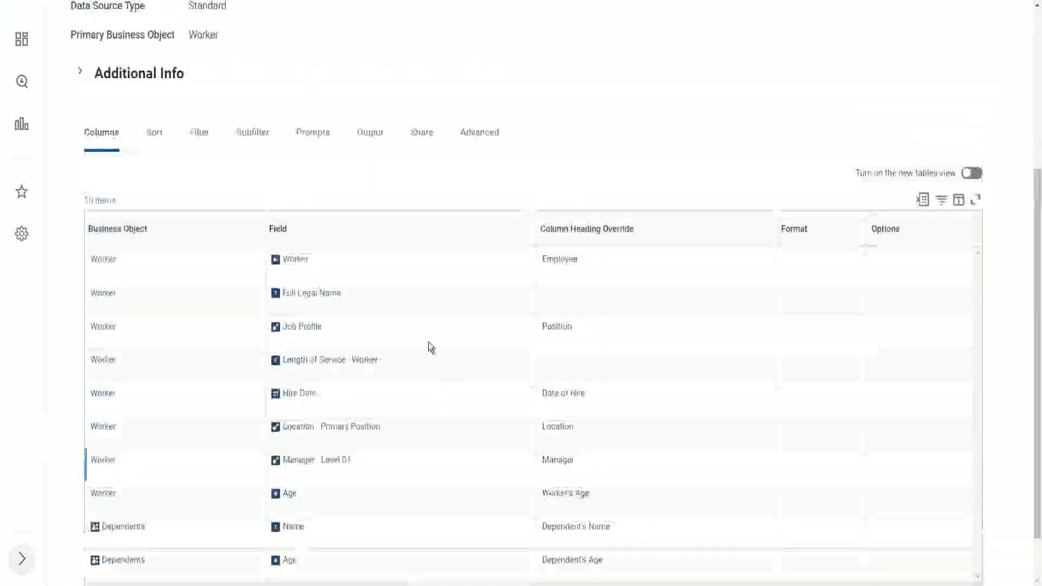
scroll(432, 348, up, 4)
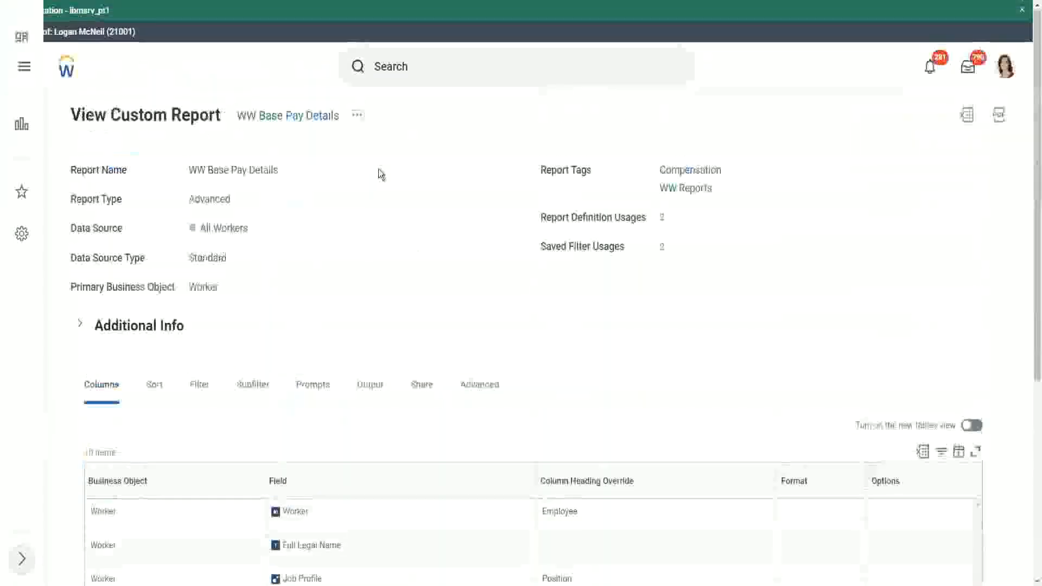
click(357, 115)
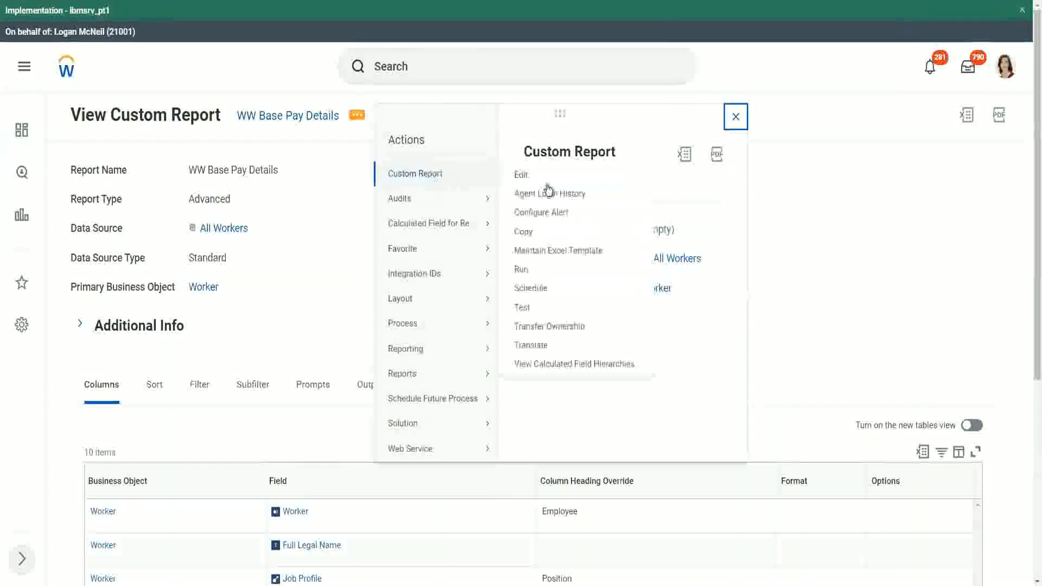
click(522, 272)
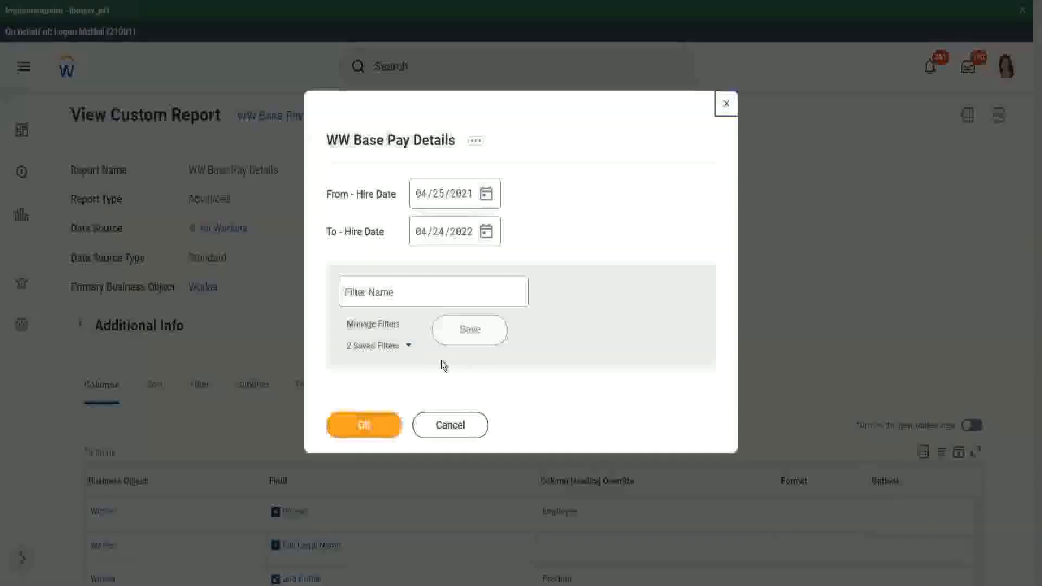
click(410, 348)
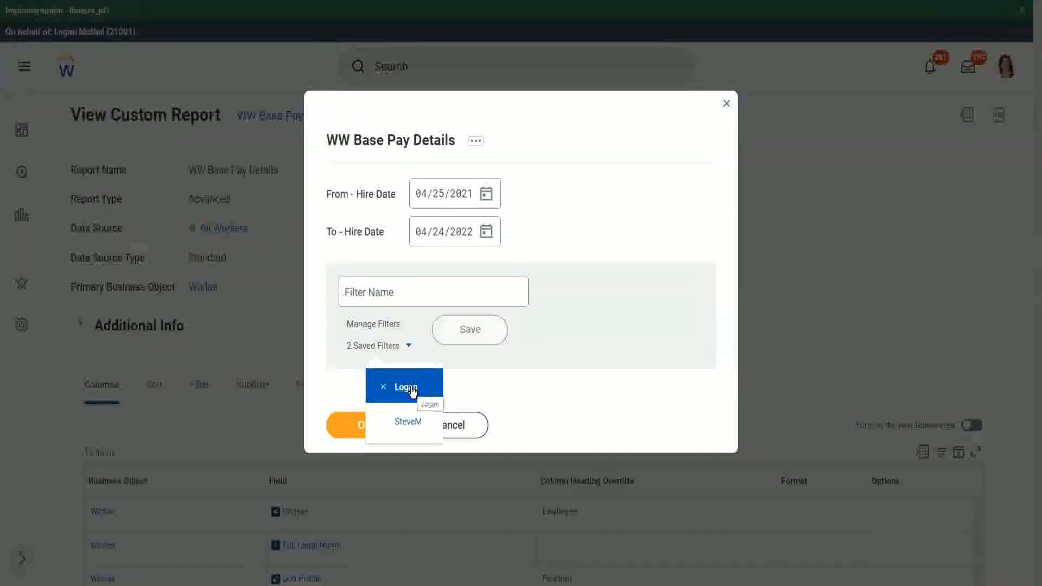
click(595, 178)
click(375, 428)
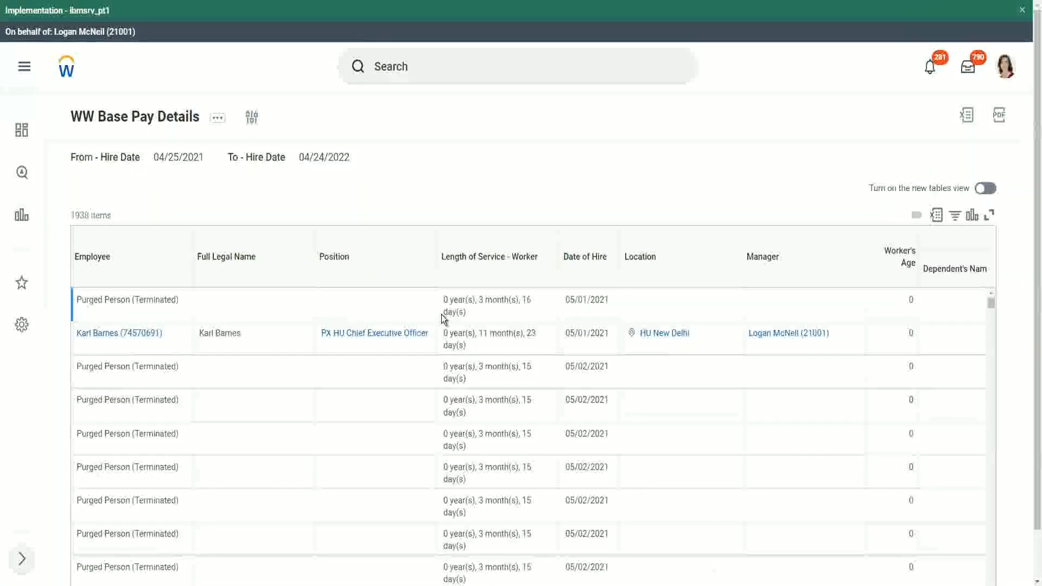
Look through the report rows for workers with values in the Dependent's Name and Dependent's Age columns.
scroll(345, 331, down, 5)
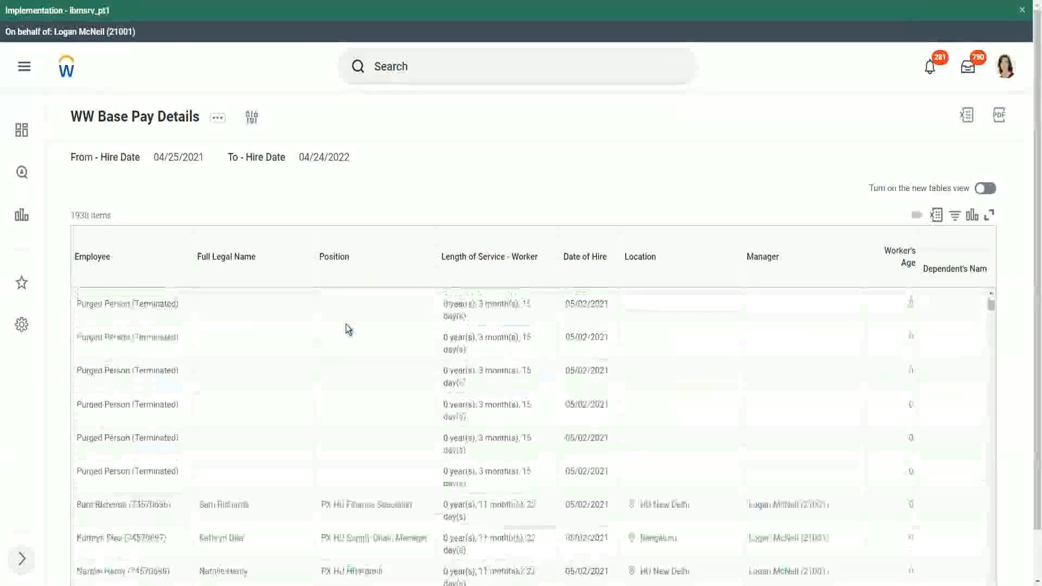
scroll(347, 324, down, 5)
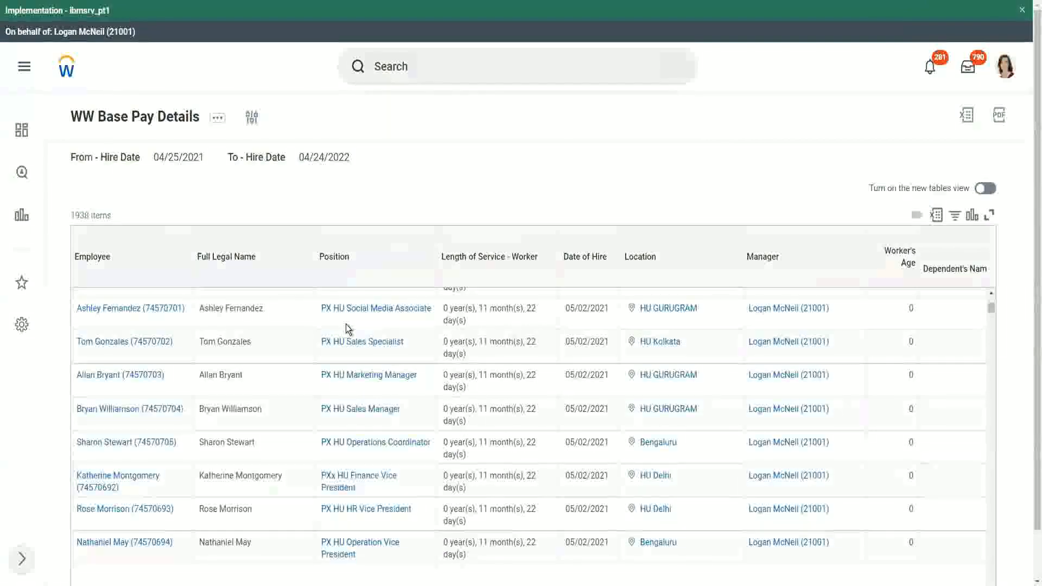
scroll(346, 324, down, 2)
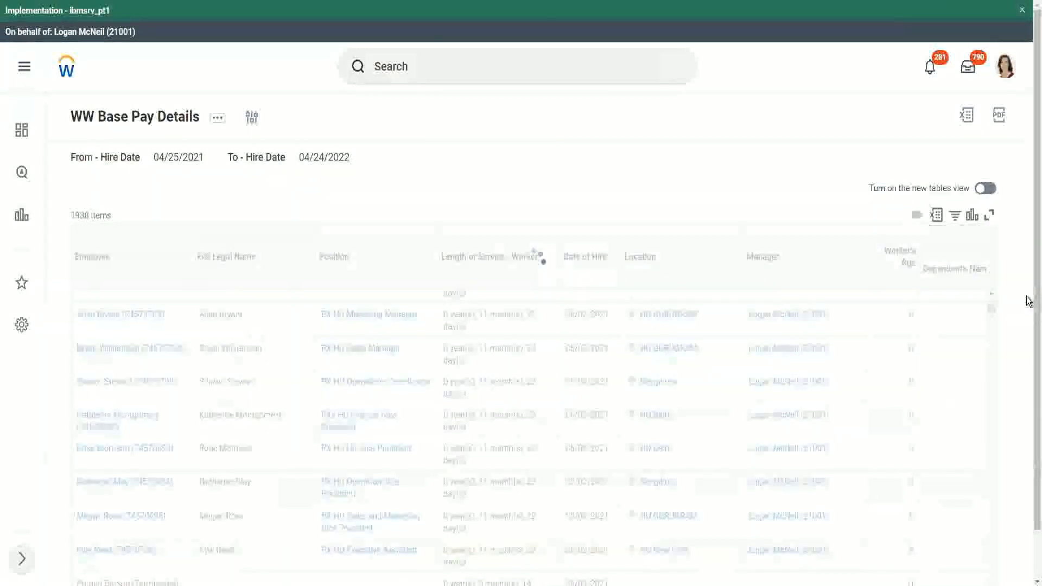
scroll(790, 577, down, 1)
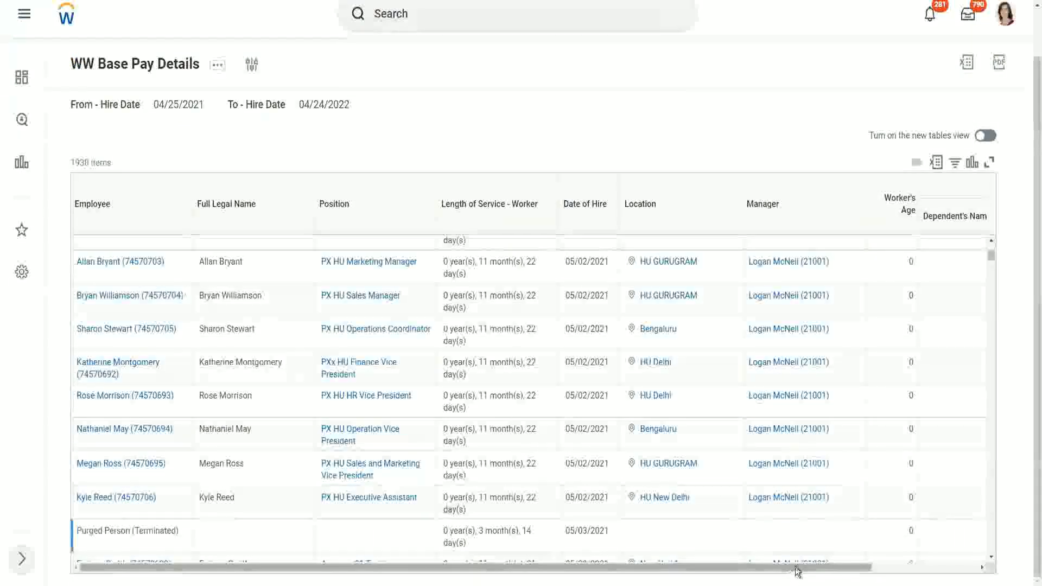
drag(798, 574, 899, 347)
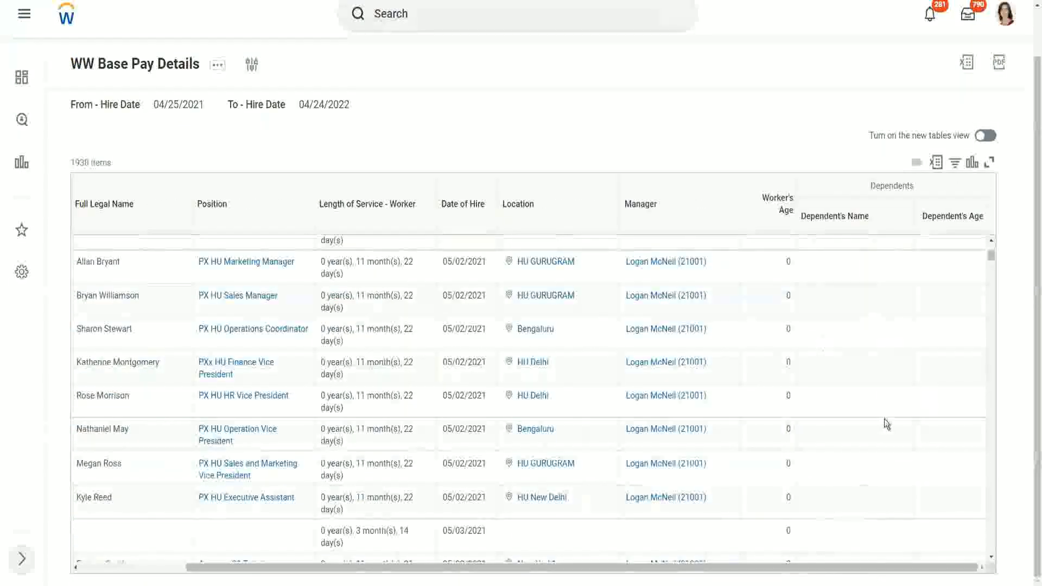
scroll(924, 373, down, 1)
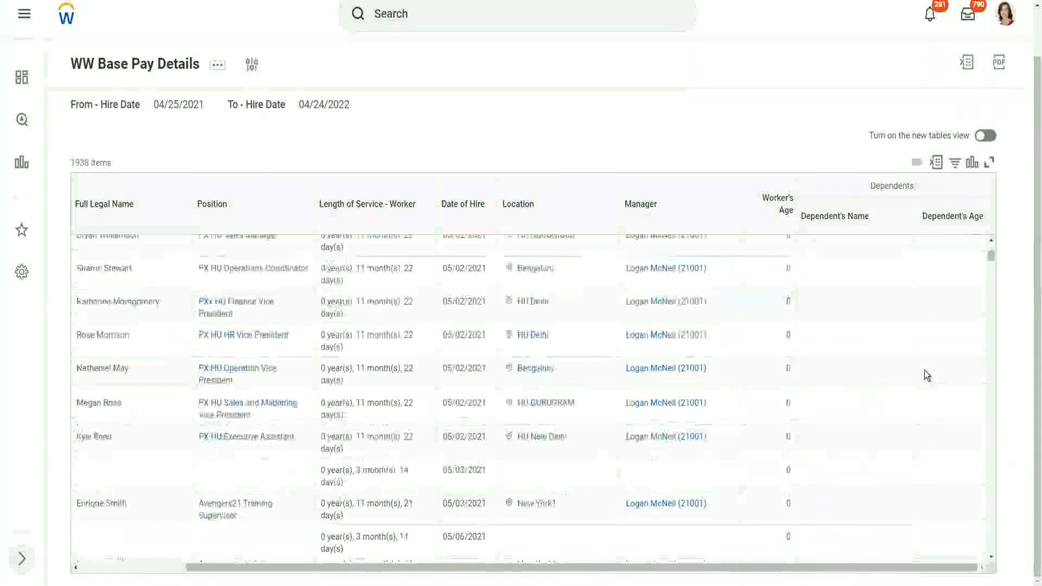
scroll(924, 373, down, 5)
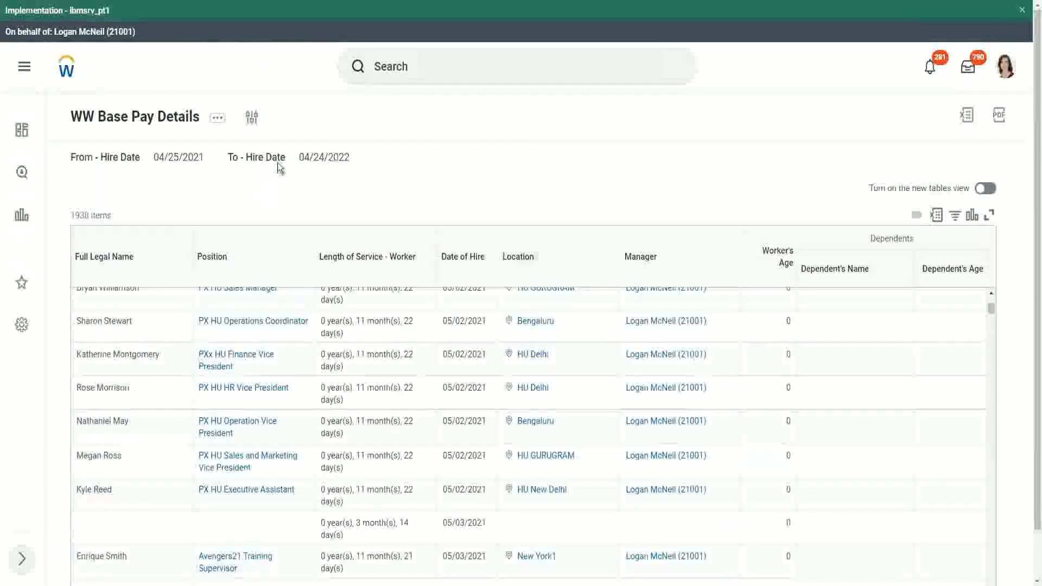
Rerun the report with the hire date range set from 01/01/2000 to 12/31/2000.
click(252, 119)
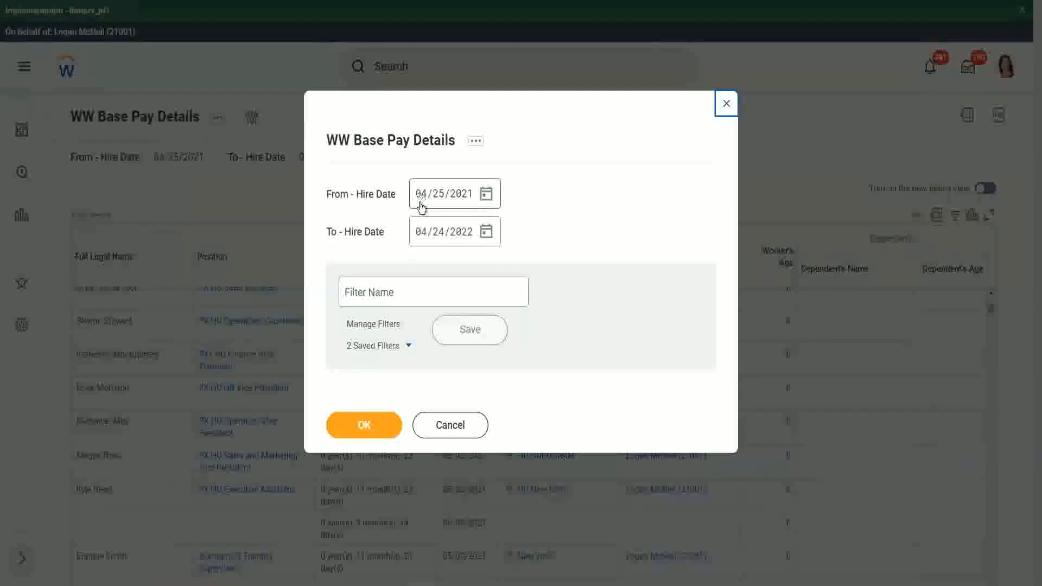
click(422, 200)
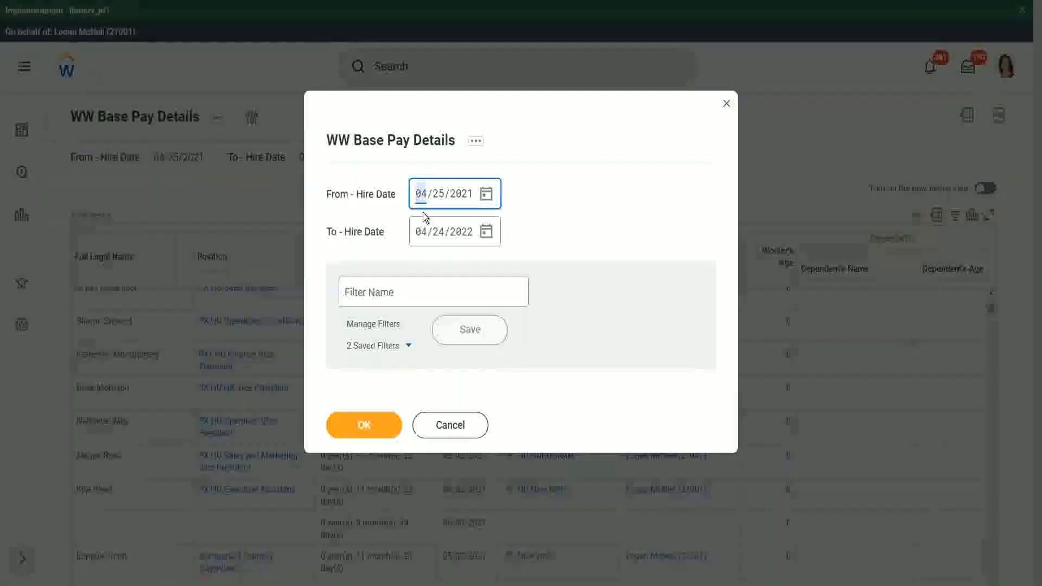
text(01/01/200)
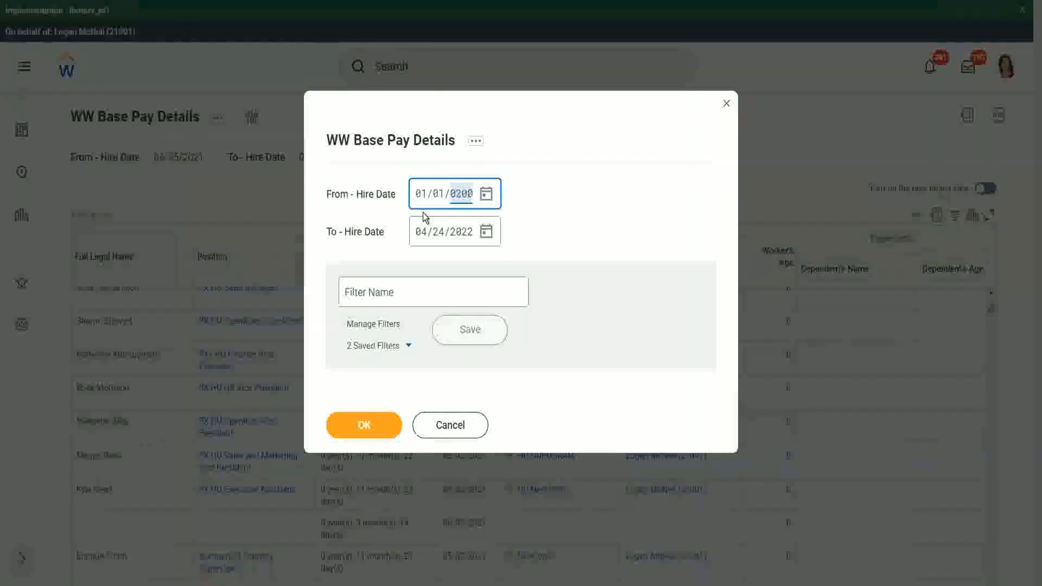
text(0)
key(Tab)
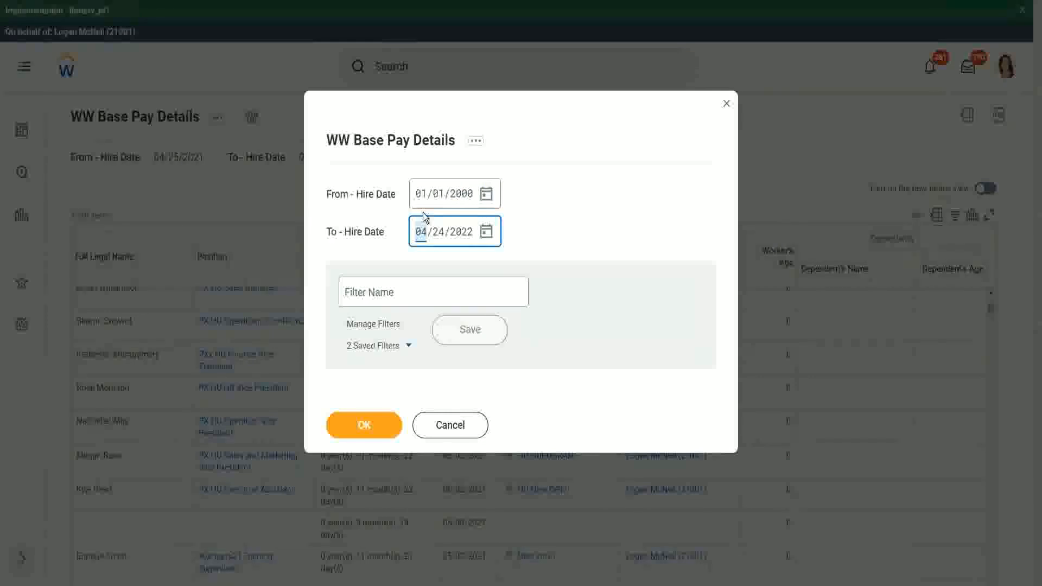
text(12312000)
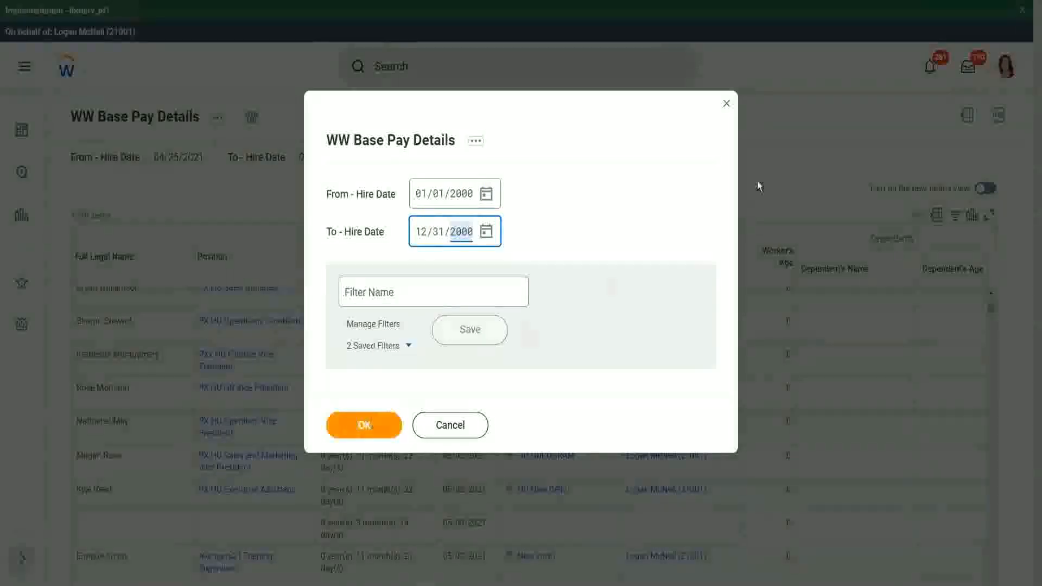
key(Return)
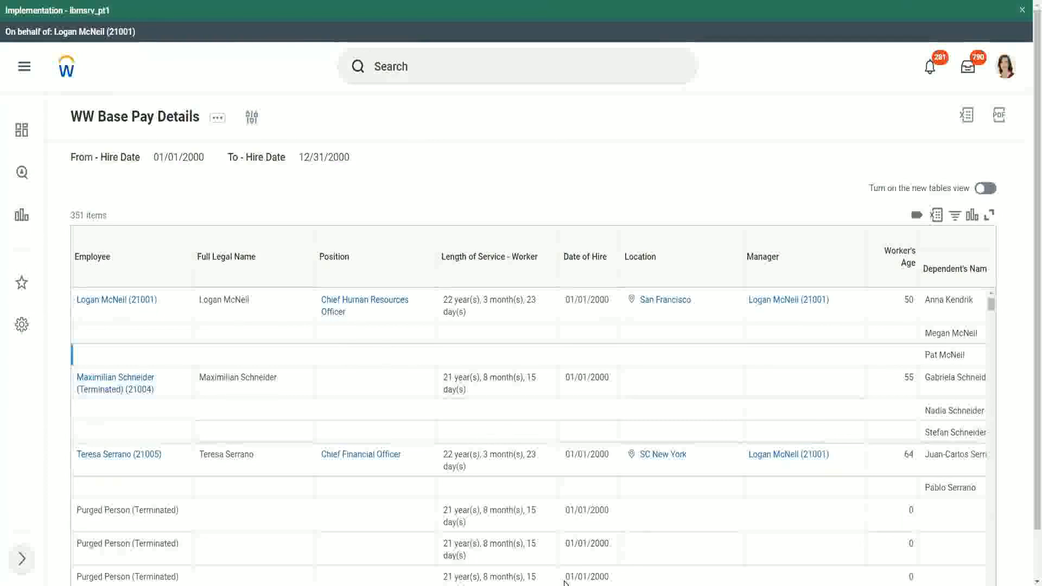
Examine the dependents listed for each worker and compare their ages in the Dependents columns.
scroll(1027, 504, down, 1)
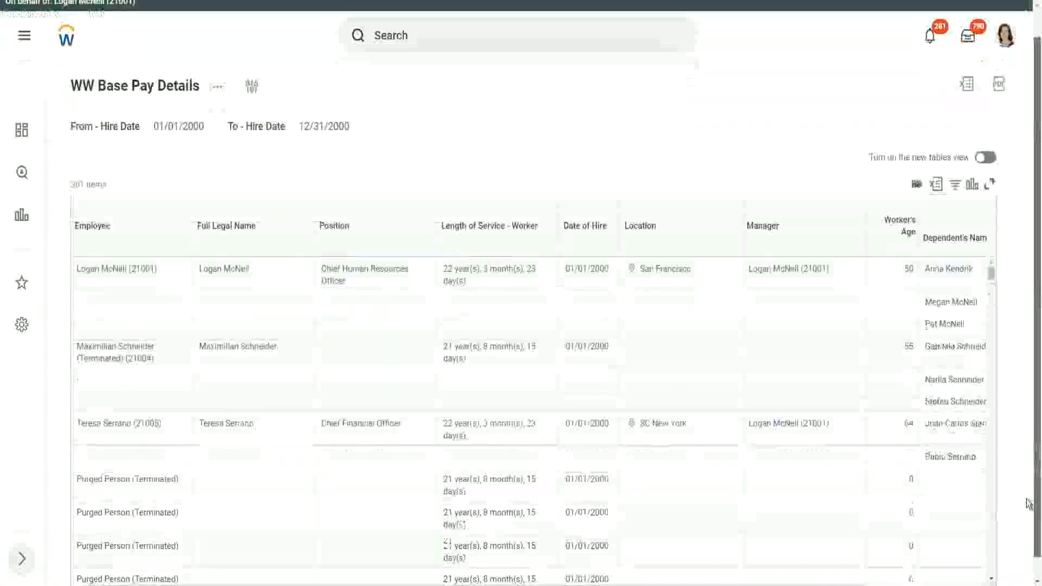
drag(825, 573, 931, 574)
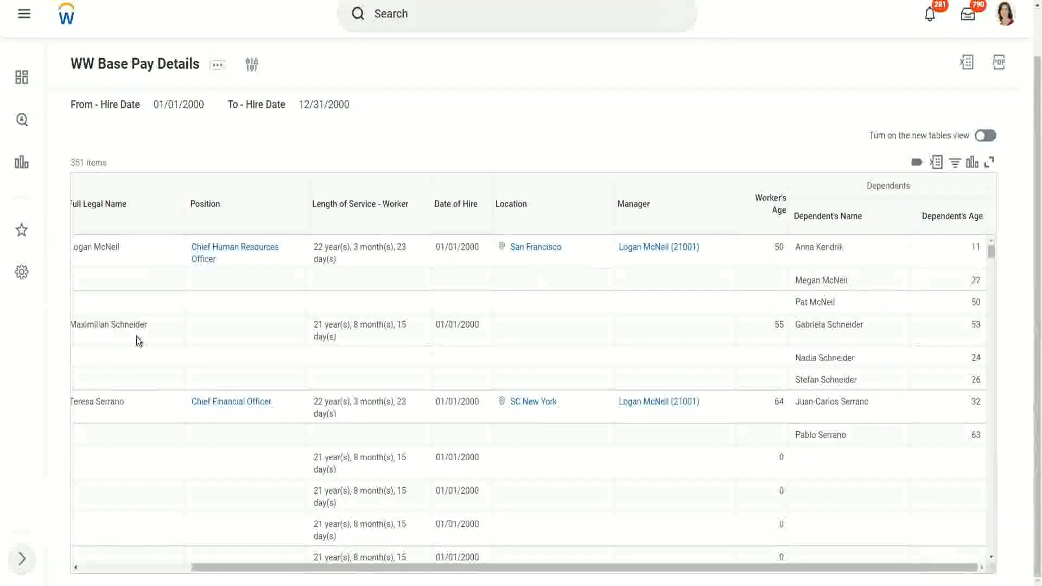
drag(87, 325, 165, 324)
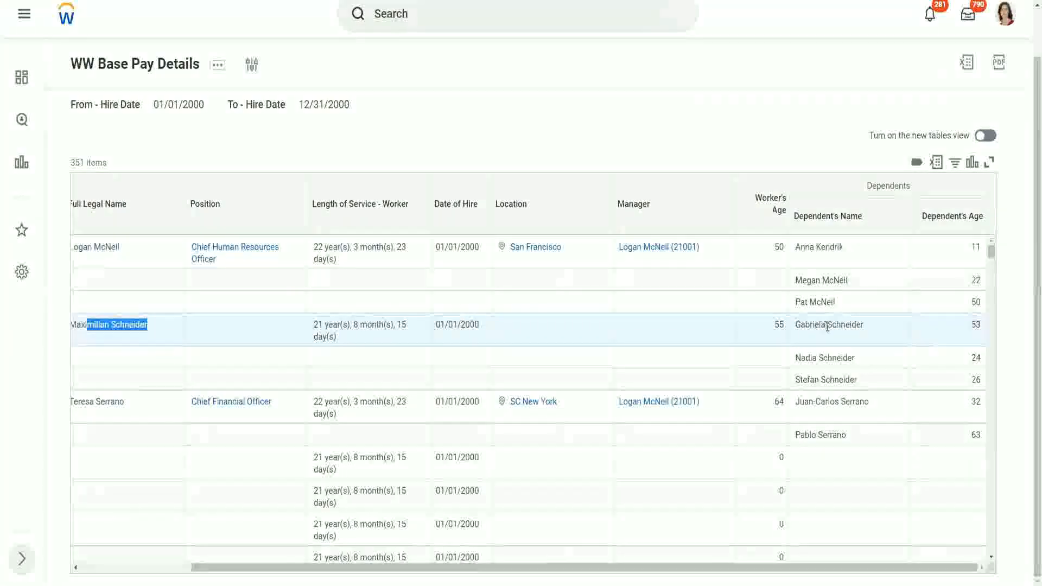
click(822, 352)
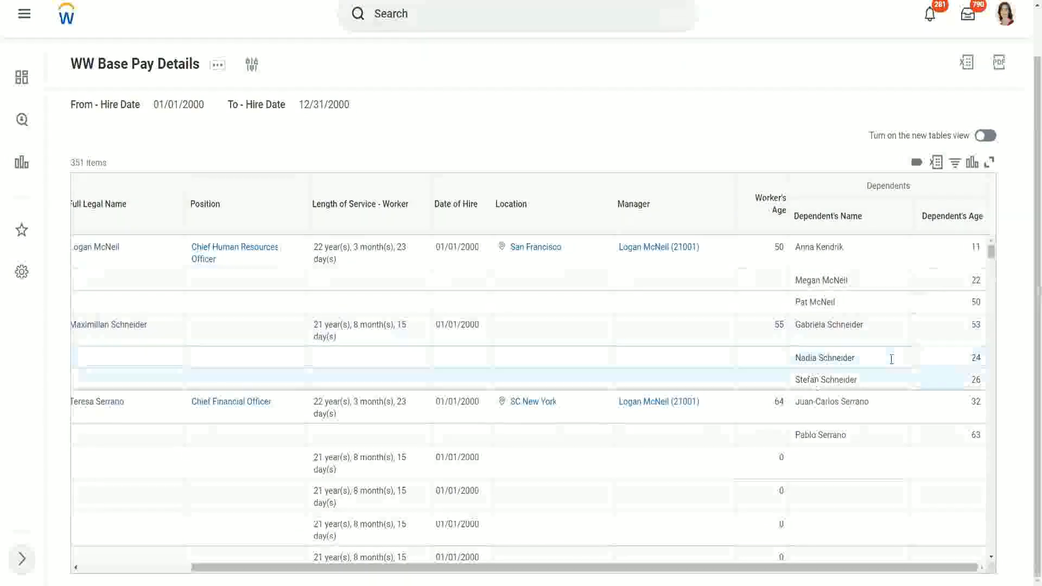
double_click(972, 325)
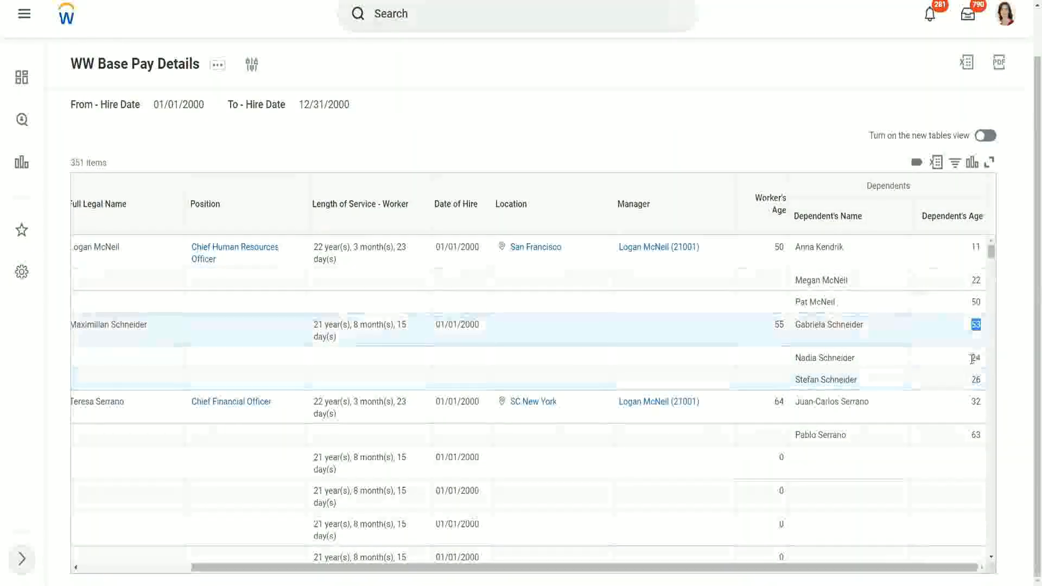
double_click(975, 357)
double_click(974, 379)
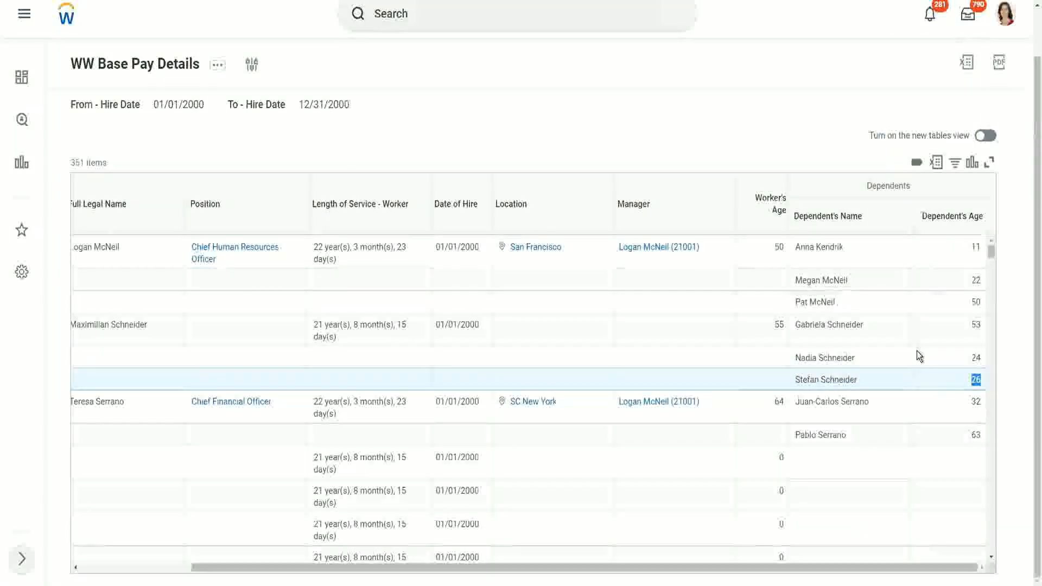
scroll(906, 351, down, 3)
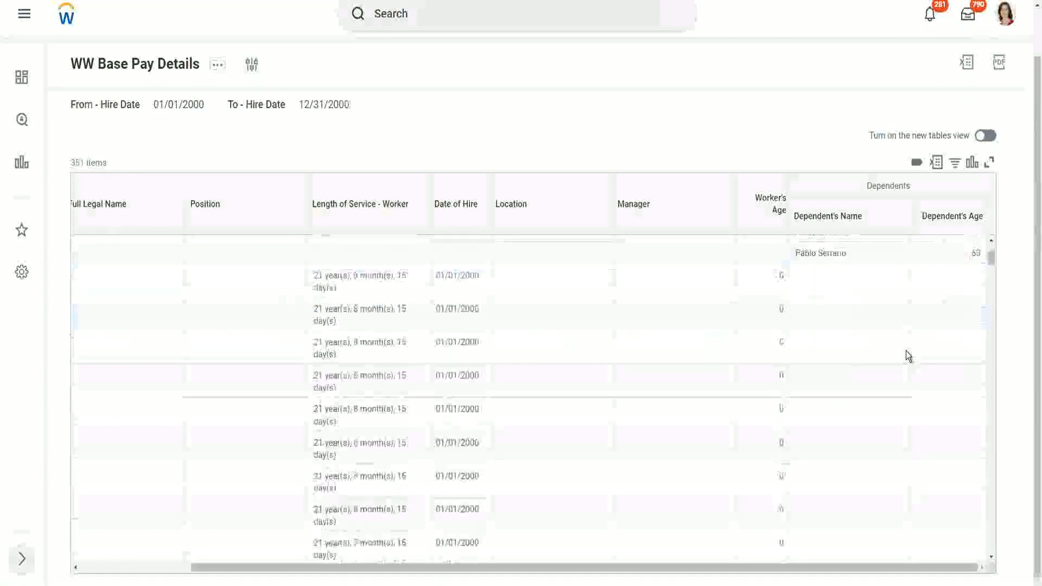
Review the Dependents columns again to identify the eldest dependent of each worker by age.
scroll(906, 350, down, 2)
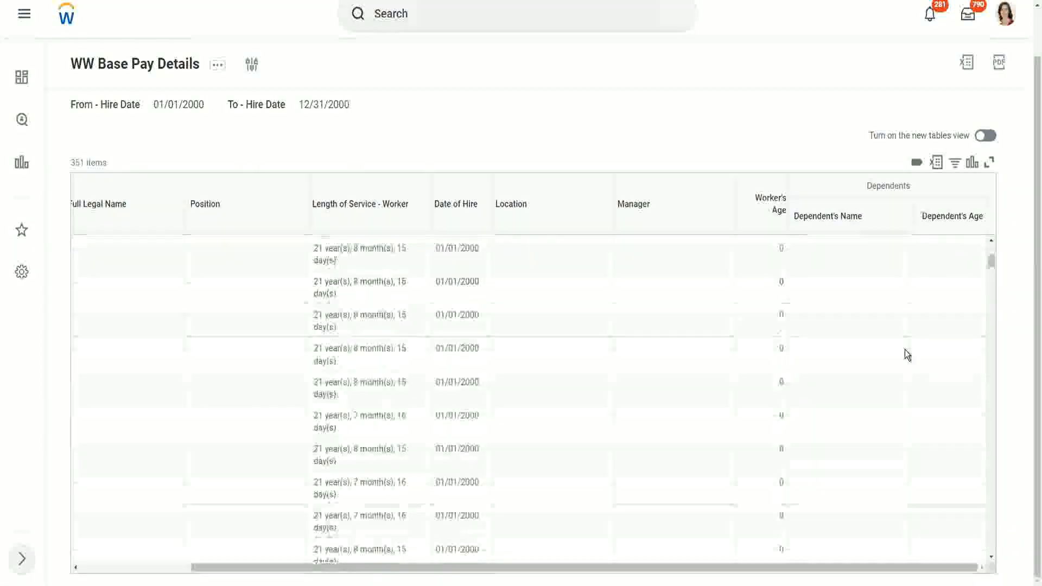
scroll(904, 349, up, 5)
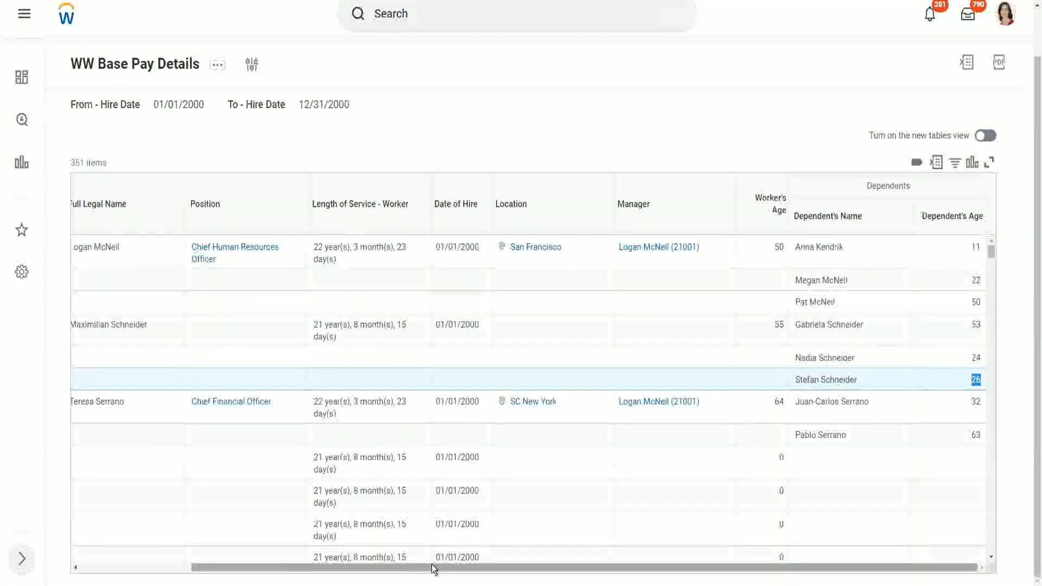
drag(434, 568, 476, 574)
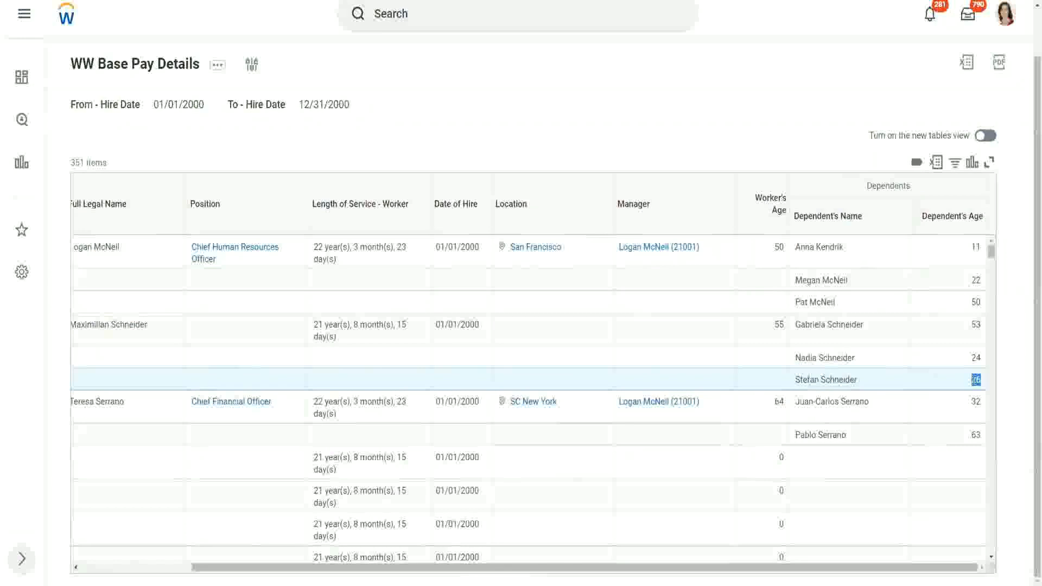
drag(986, 376, 971, 380)
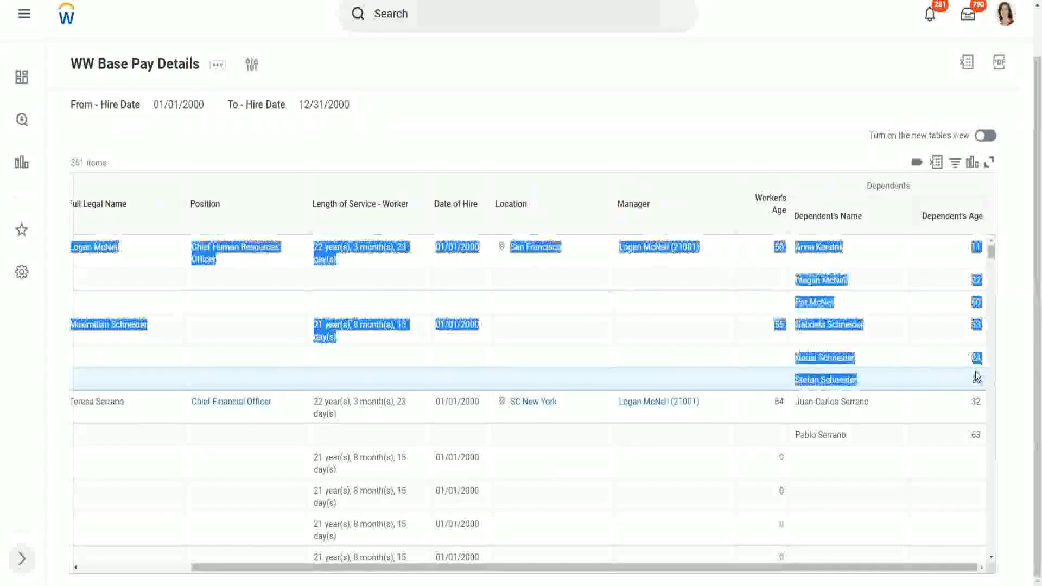
click(947, 362)
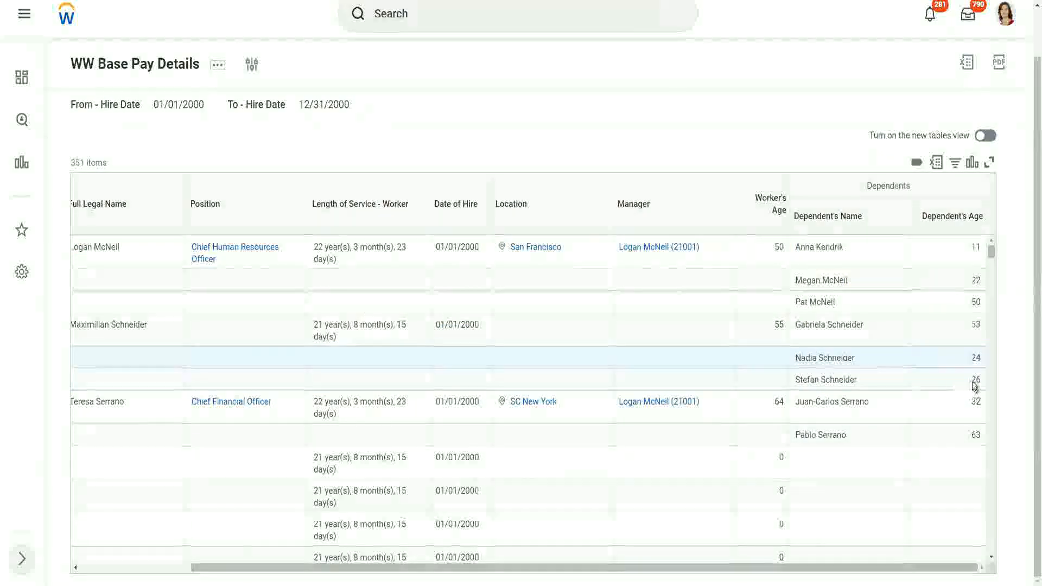
double_click(975, 379)
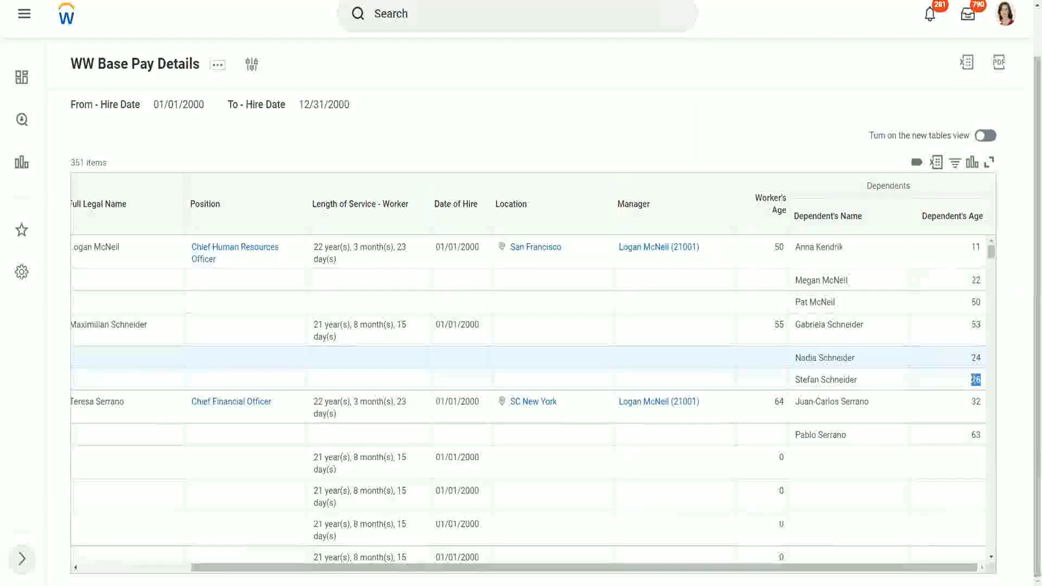
click(898, 384)
scroll(898, 384, down, 1)
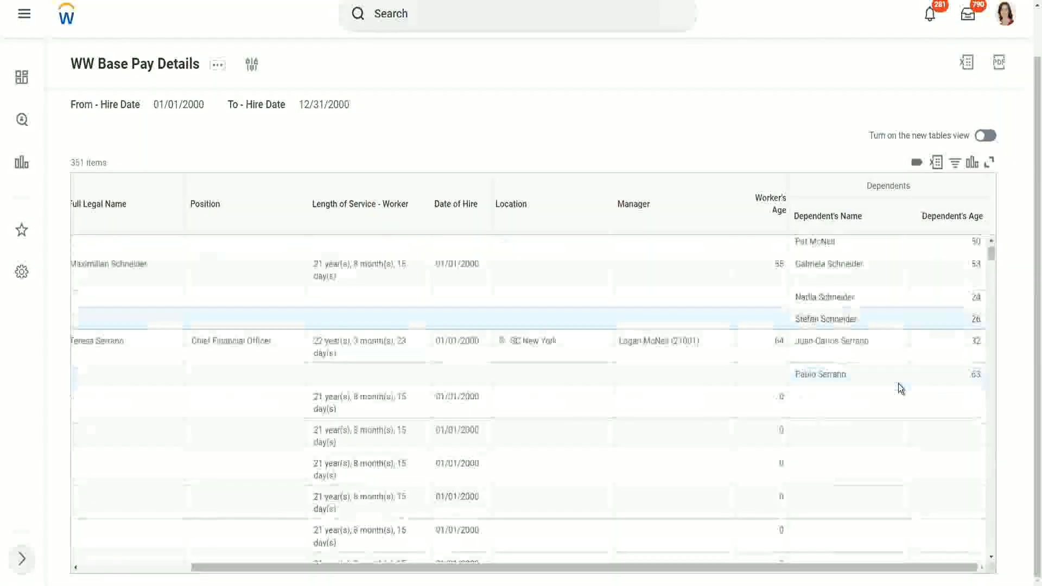
scroll(841, 389, down, 2)
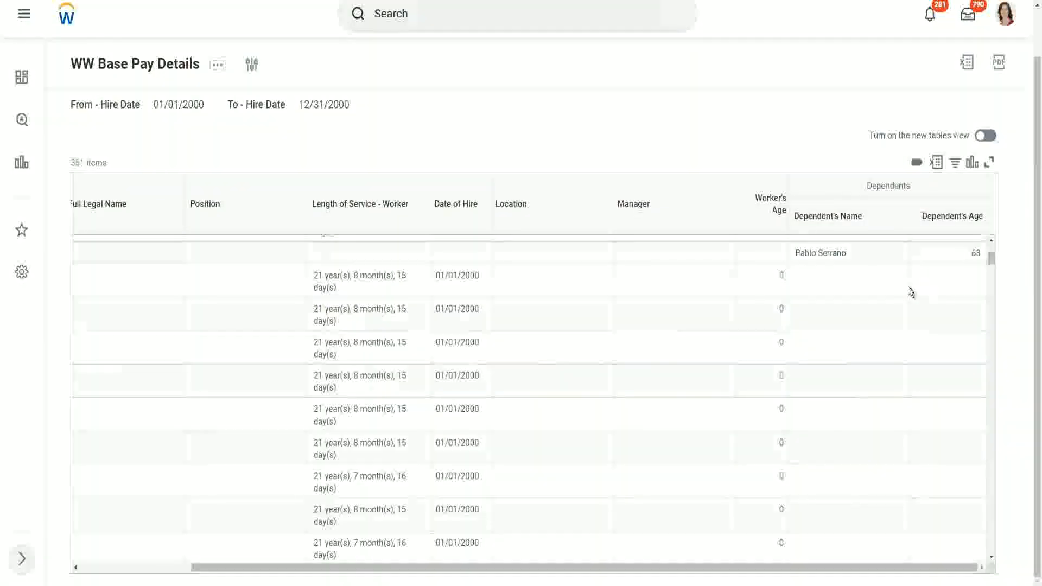
scroll(910, 290, up, 3)
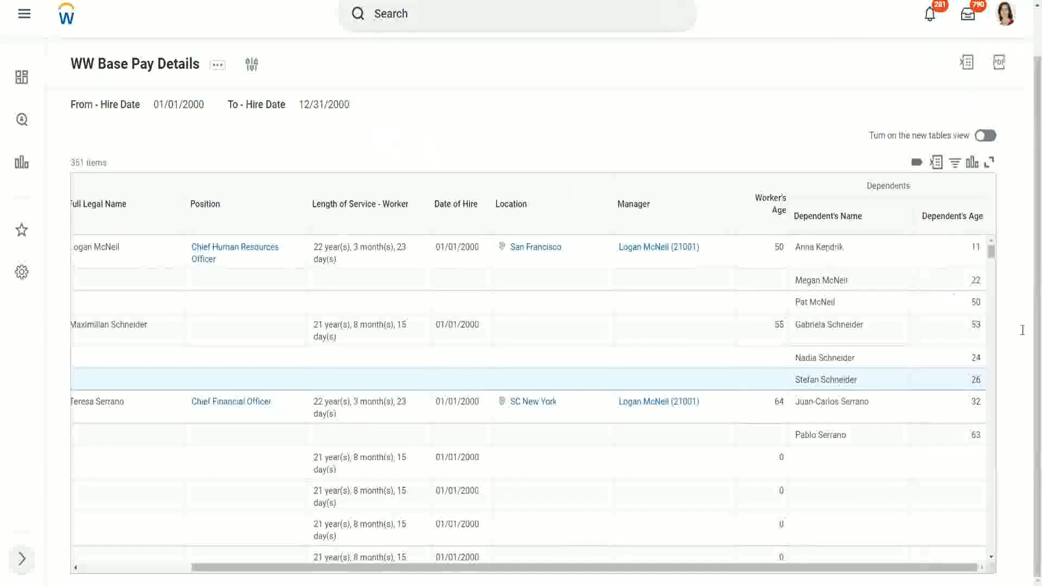
click(803, 255)
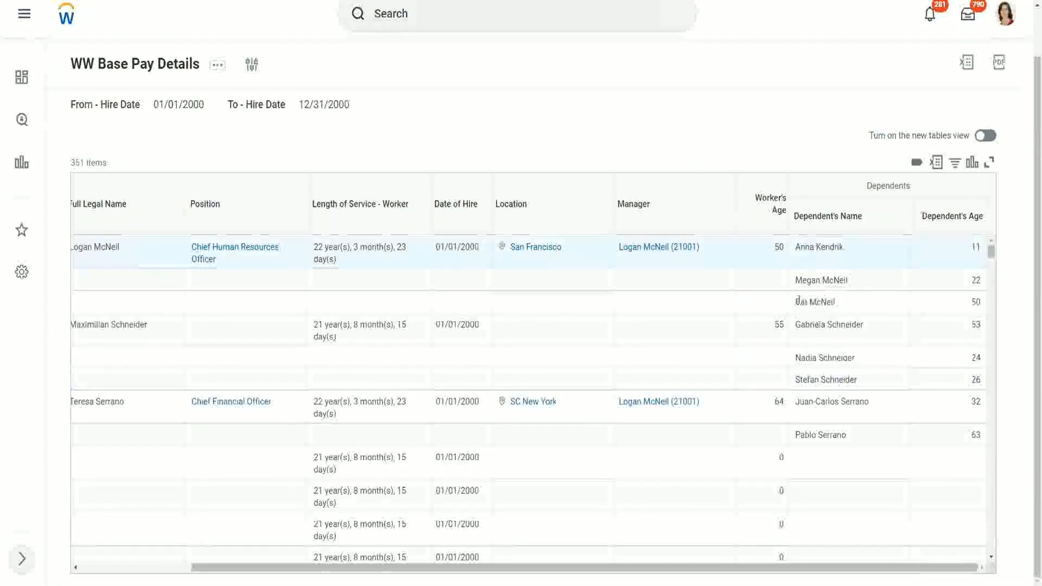
triple_click(839, 302)
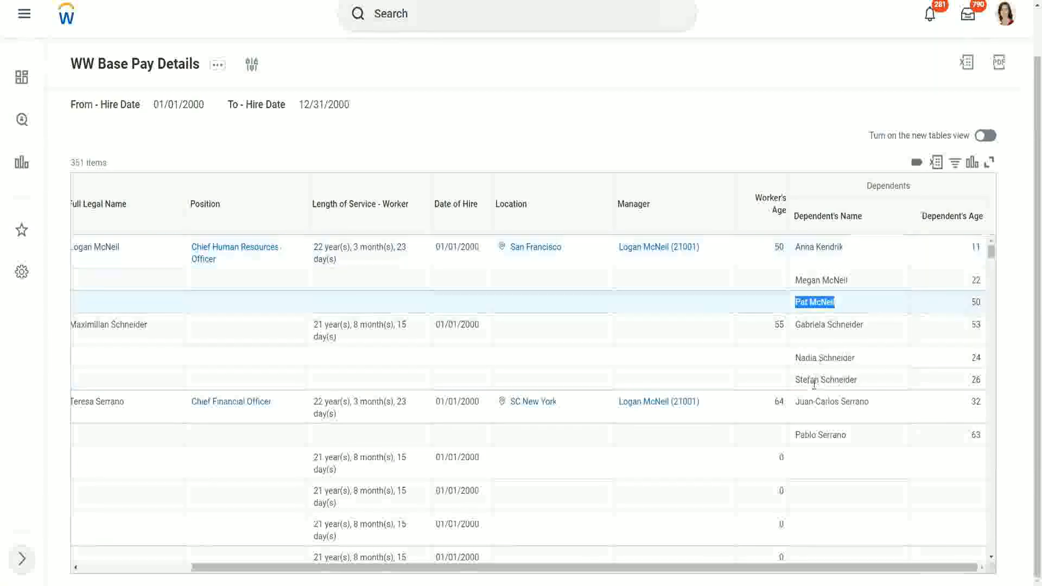
click(830, 434)
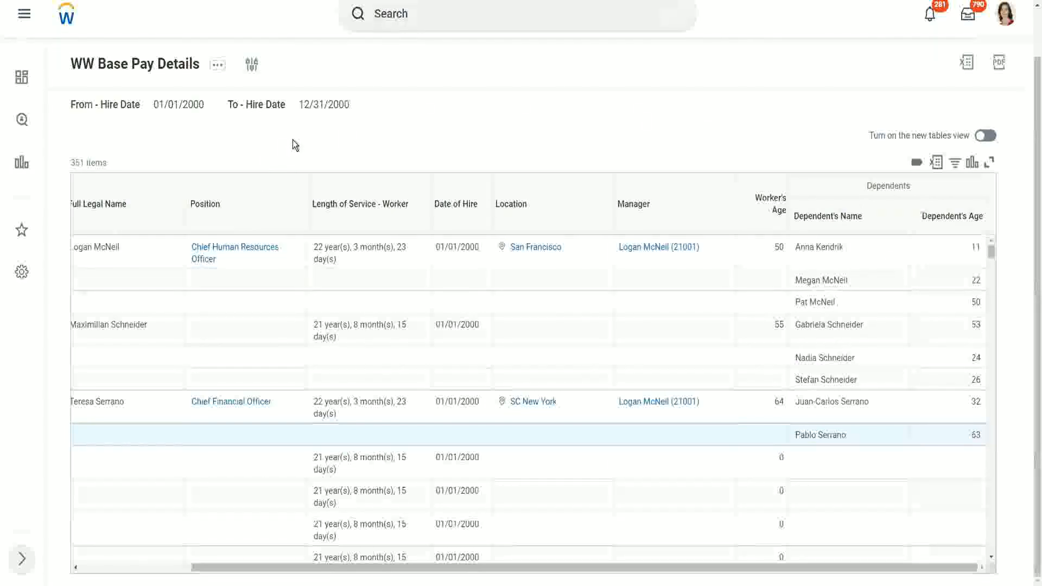
Duplicate the report's browser tab and open the Create Calculated Field task in the copy.
right_click(176, 0)
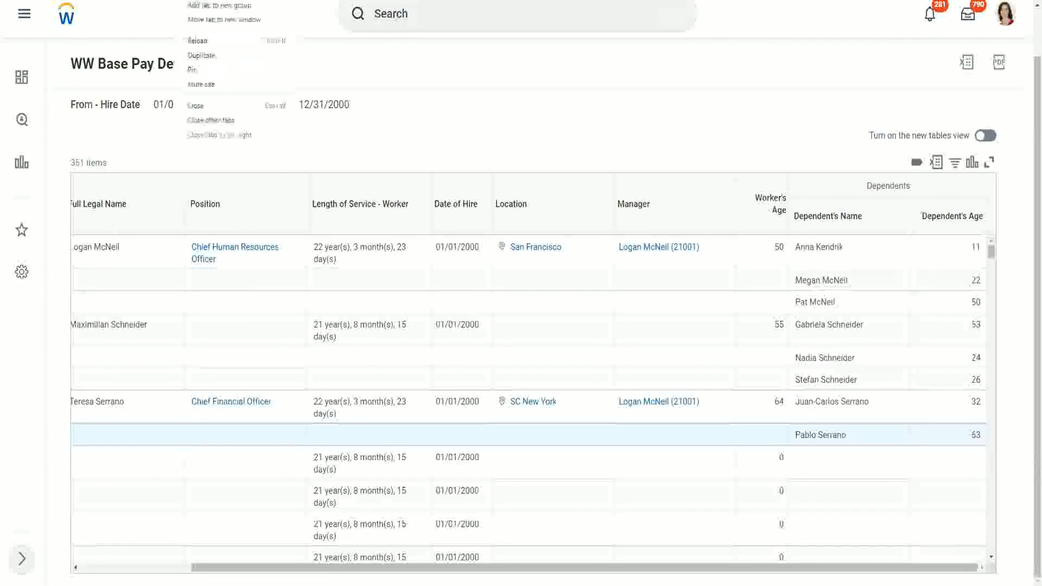
click(213, 54)
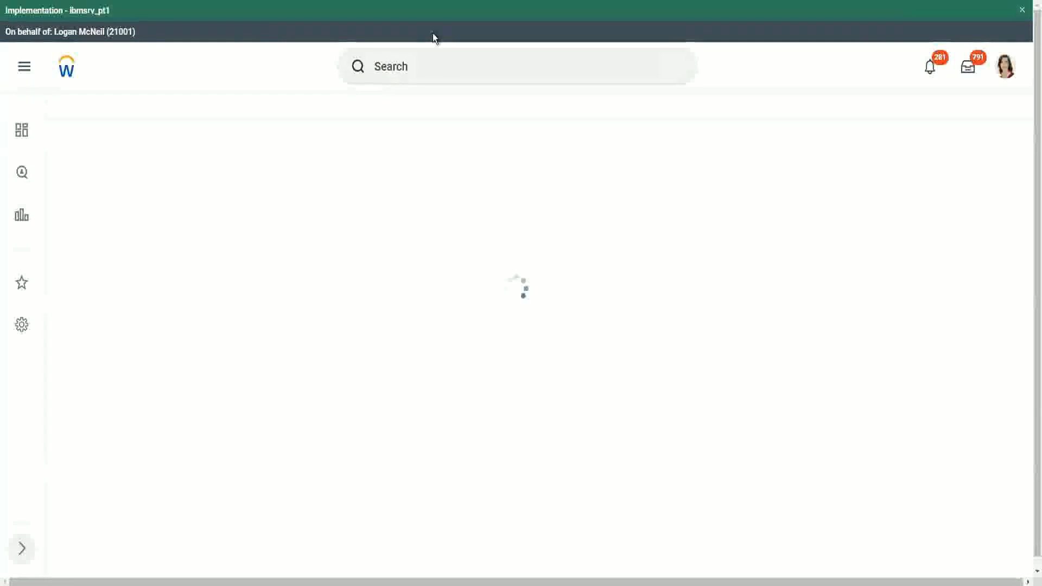
click(435, 68)
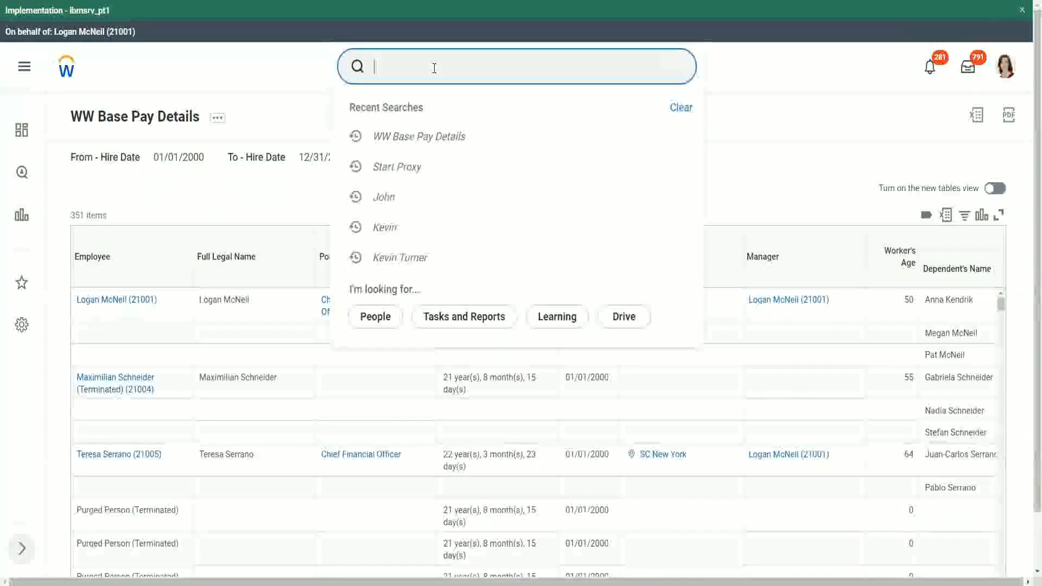
text(create calc )
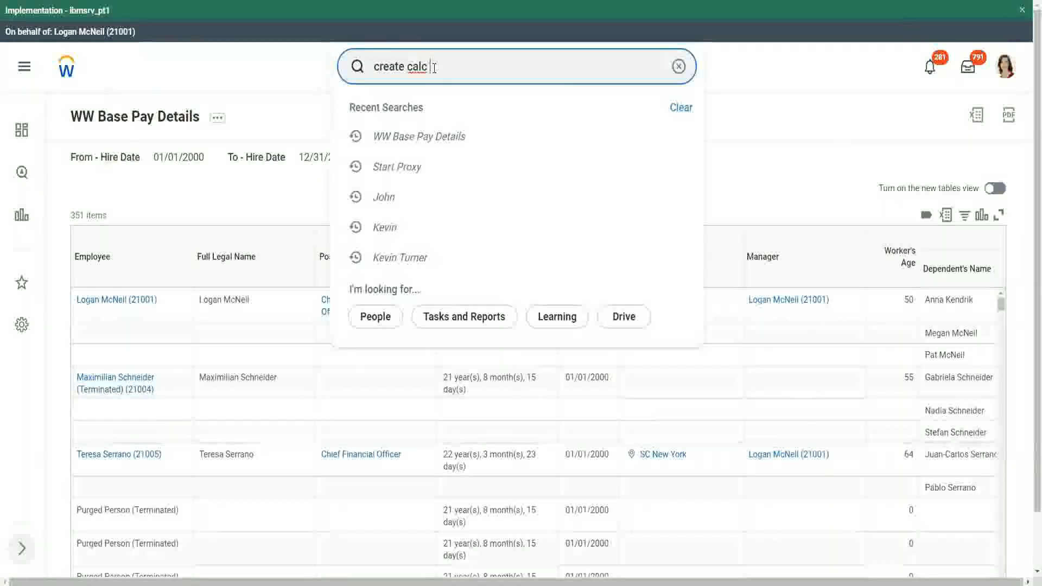
text(field)
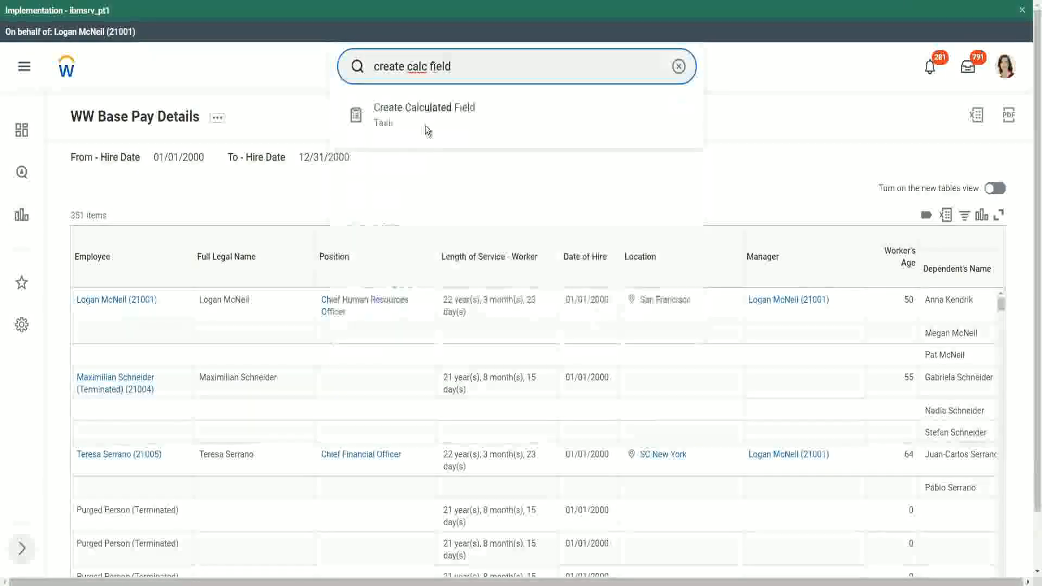
click(427, 116)
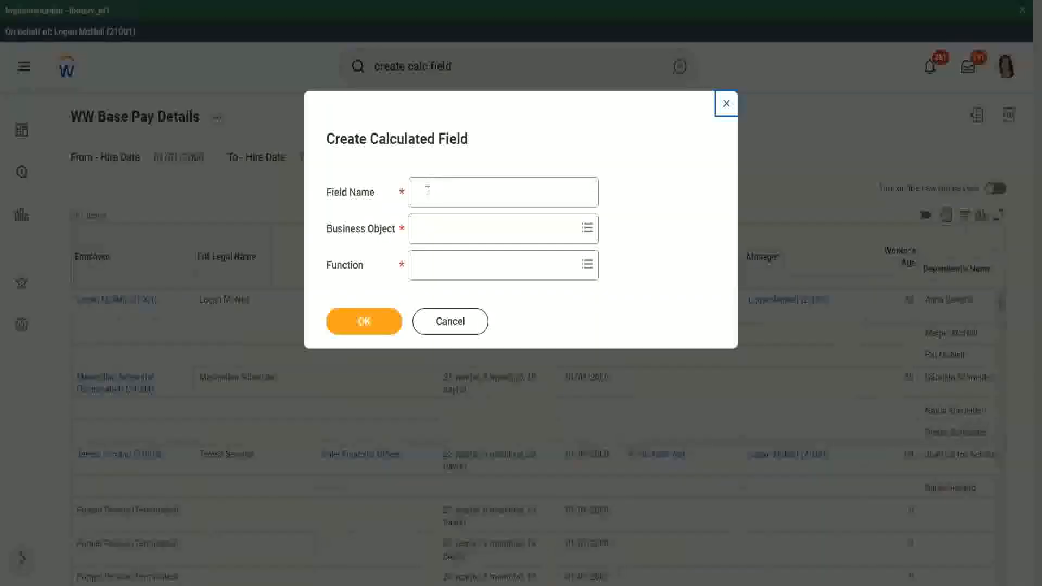
Name the calculated field CF-WW-ESI-Eldest Dependent and set its business object to Worker.
click(428, 190)
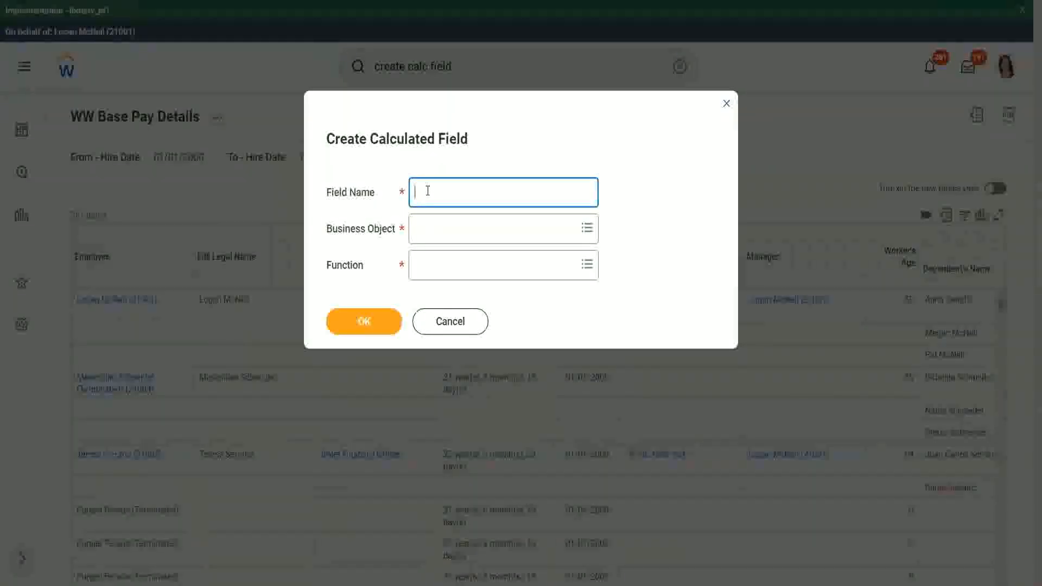
text(CF-WW-)
text(ESI-Eldest Dependent)
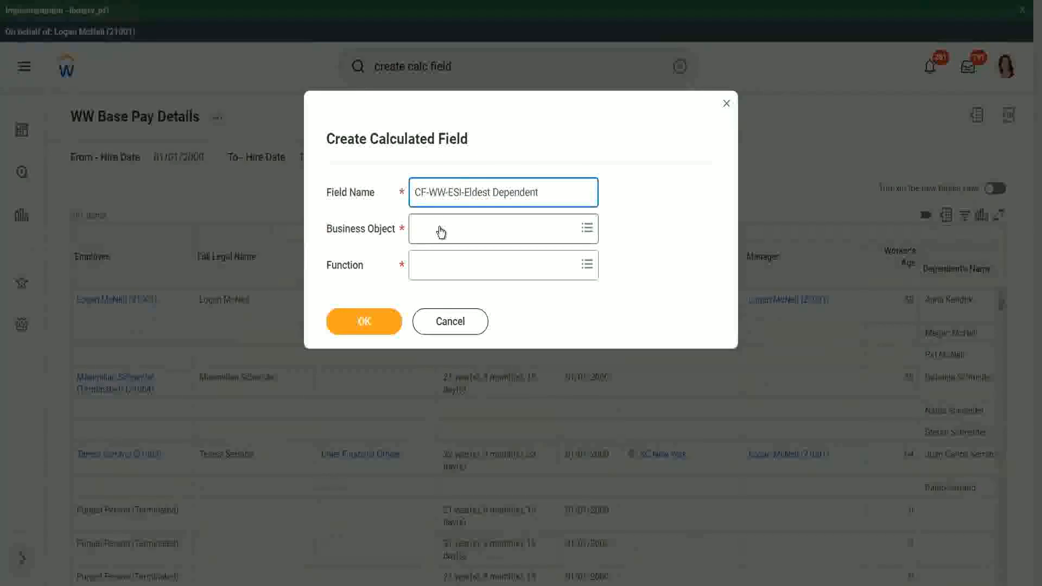
click(441, 231)
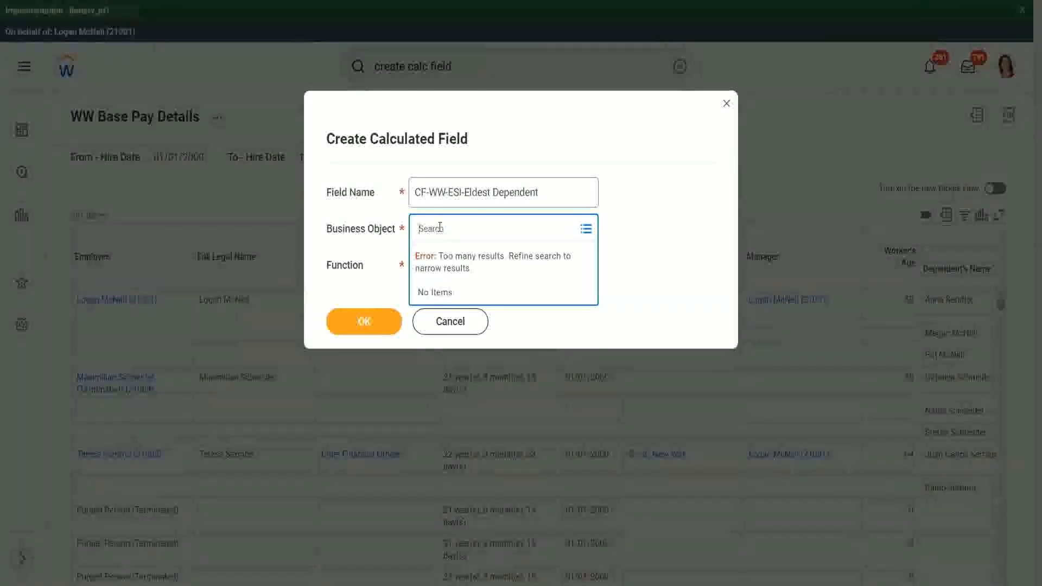
text(worker)
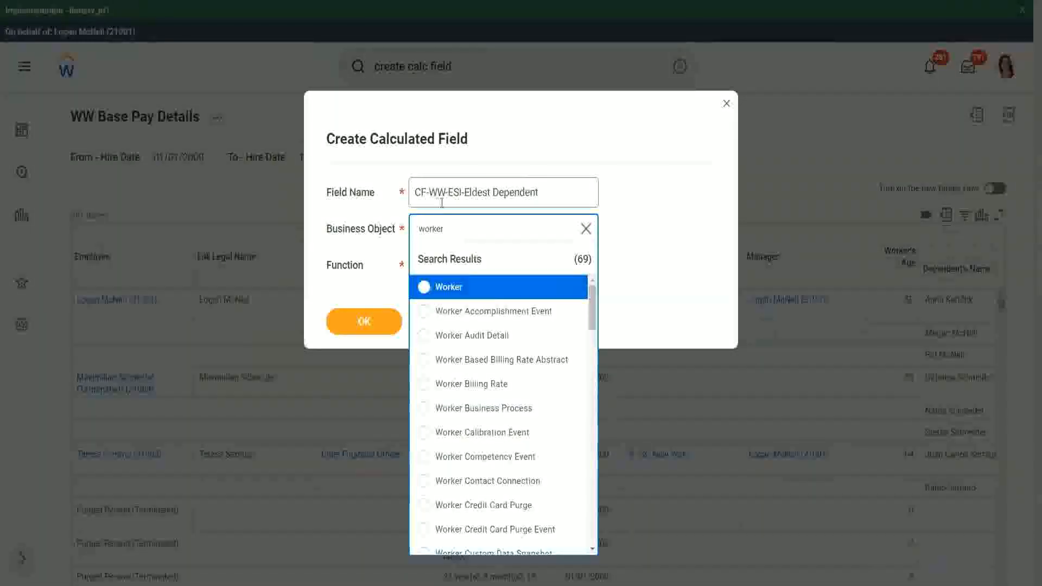
click(491, 294)
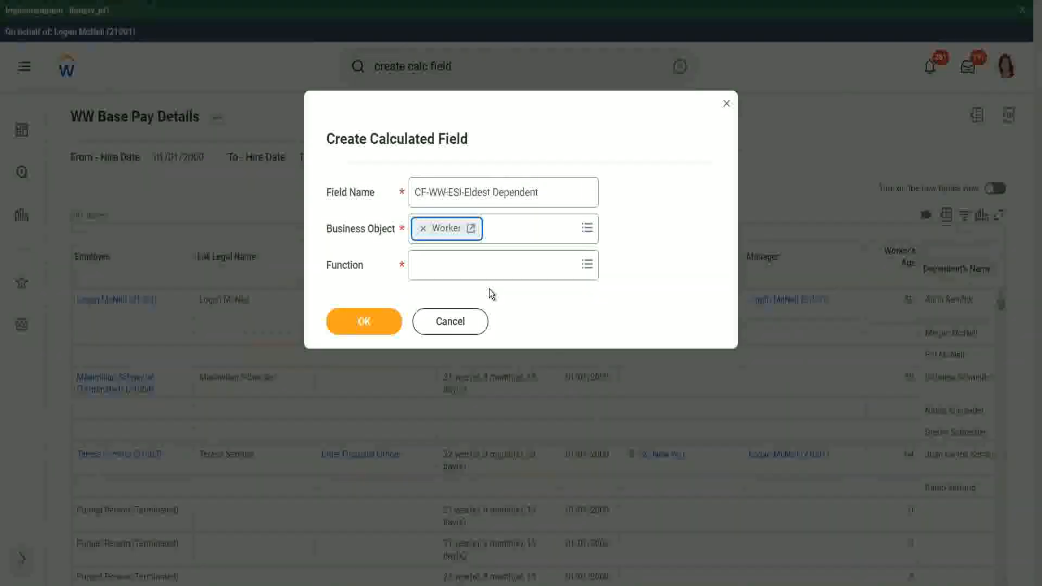
Set the calculated field's function to Extract Single Instance and proceed to its calculation definition.
click(443, 270)
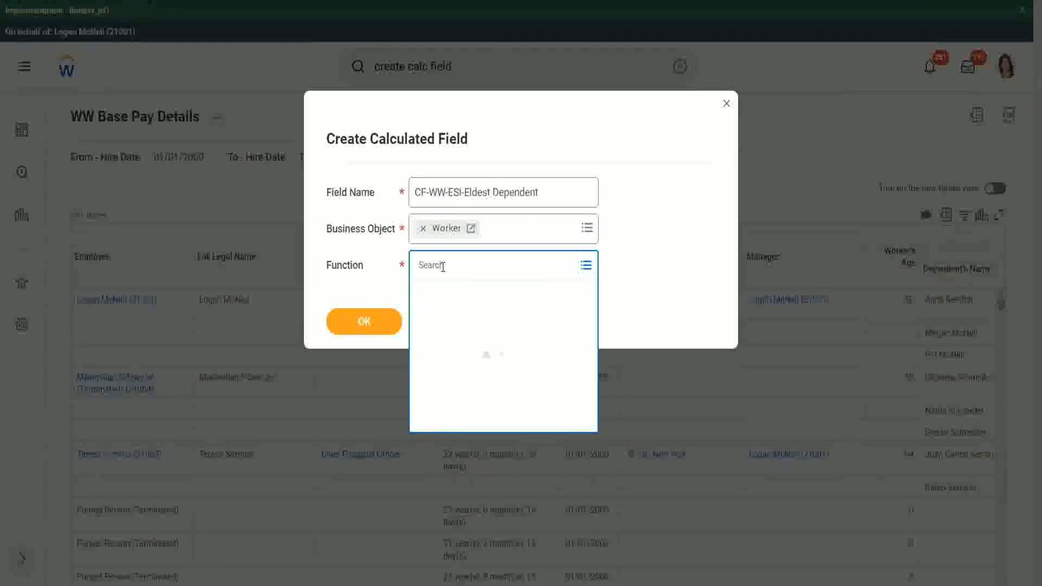
text(esi)
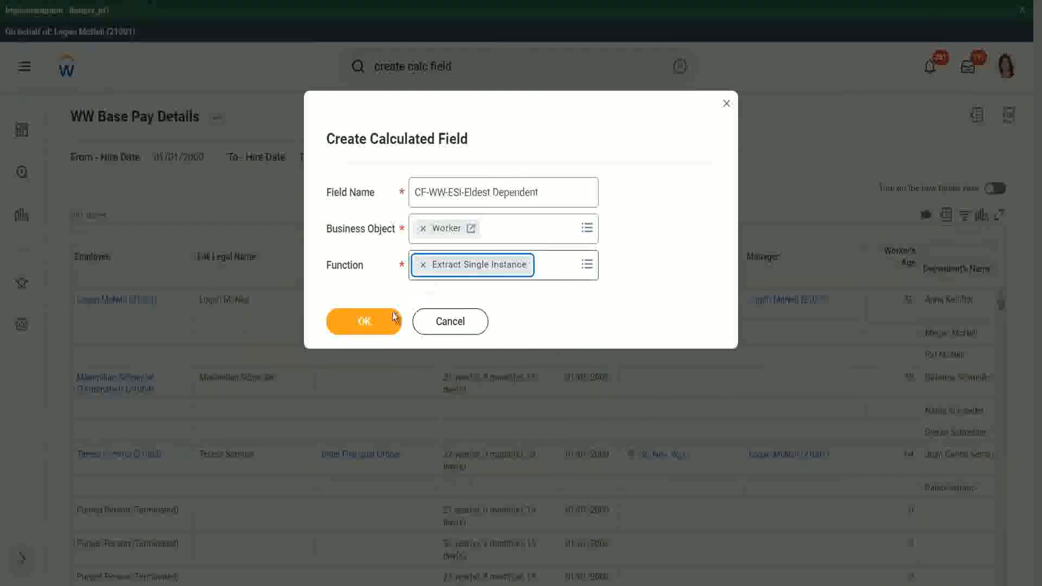
click(365, 321)
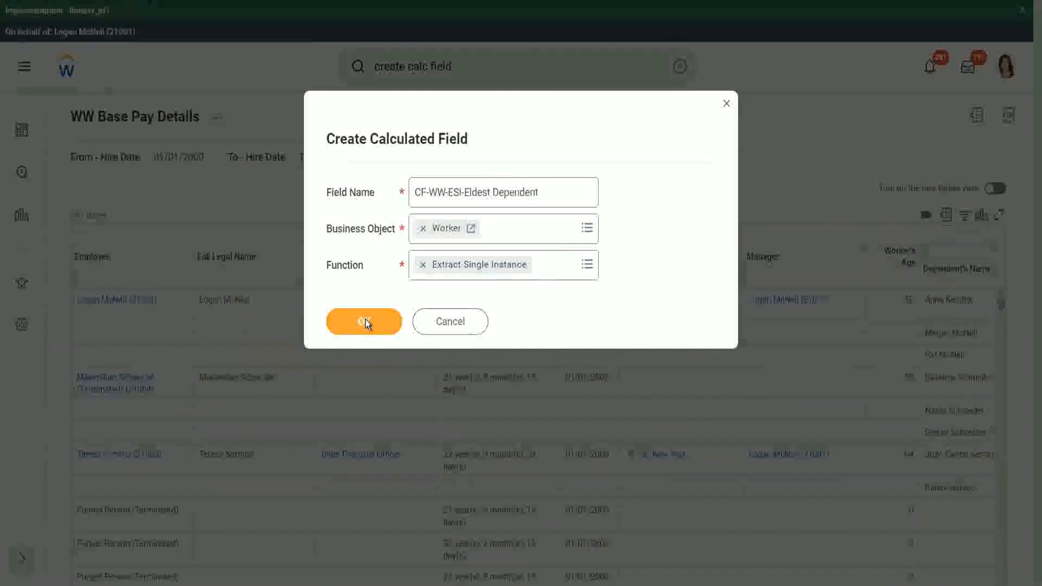
click(366, 321)
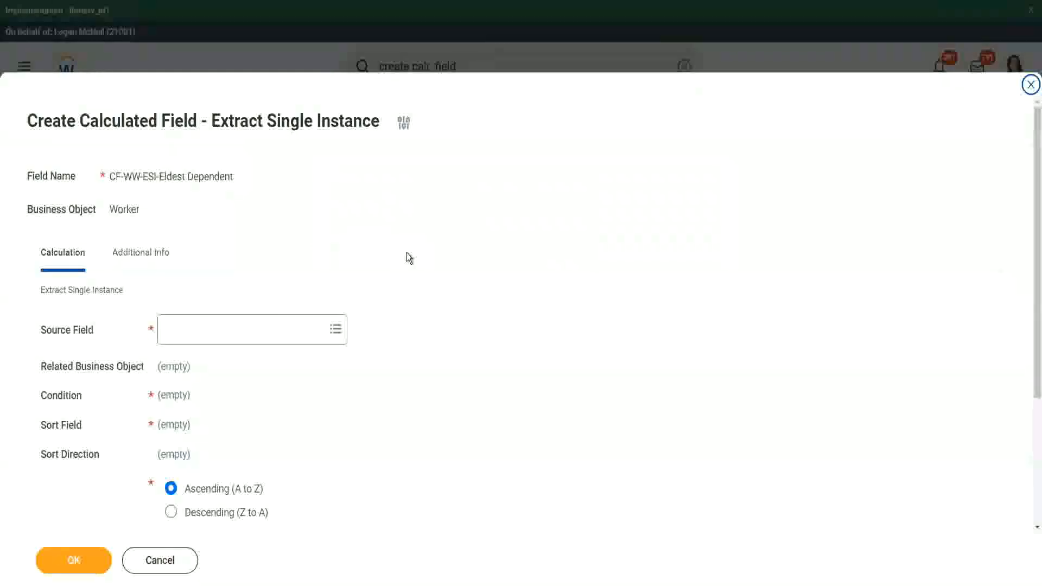
Set the source field of the Extract Single Instance calculation to Dependents and check its related business object.
scroll(407, 253, down, 3)
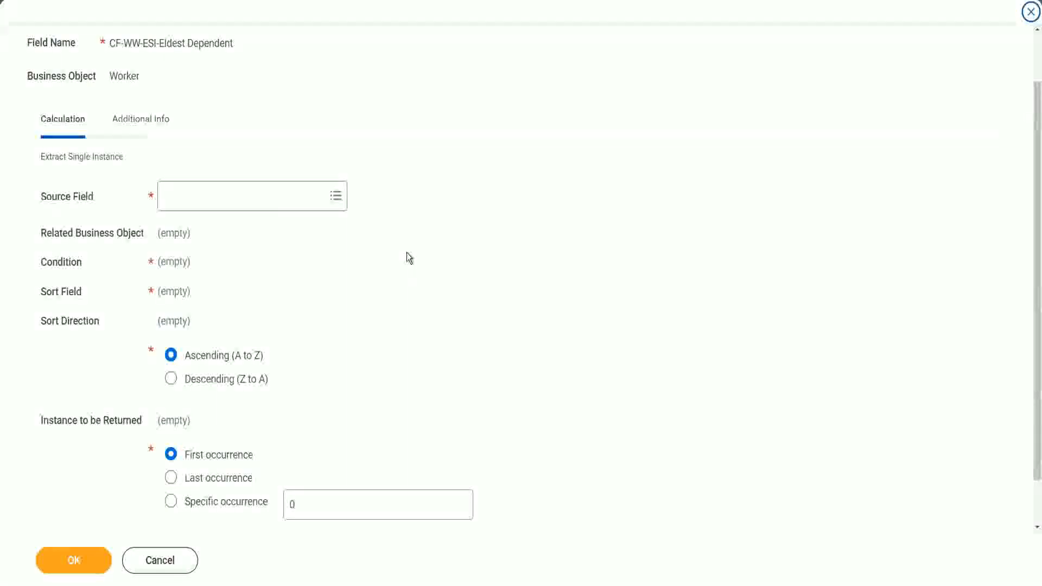
click(208, 196)
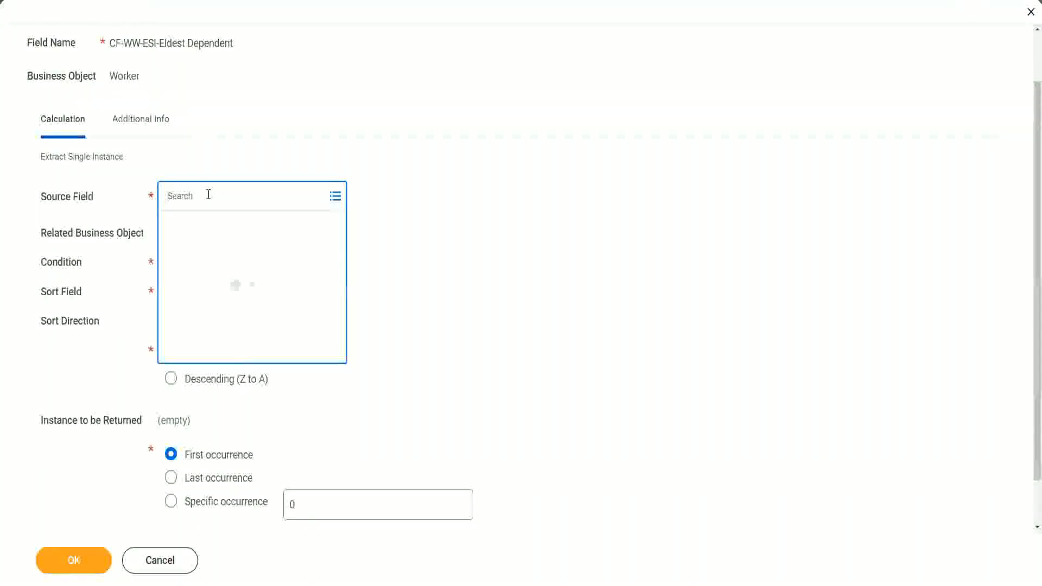
text(depemnd)
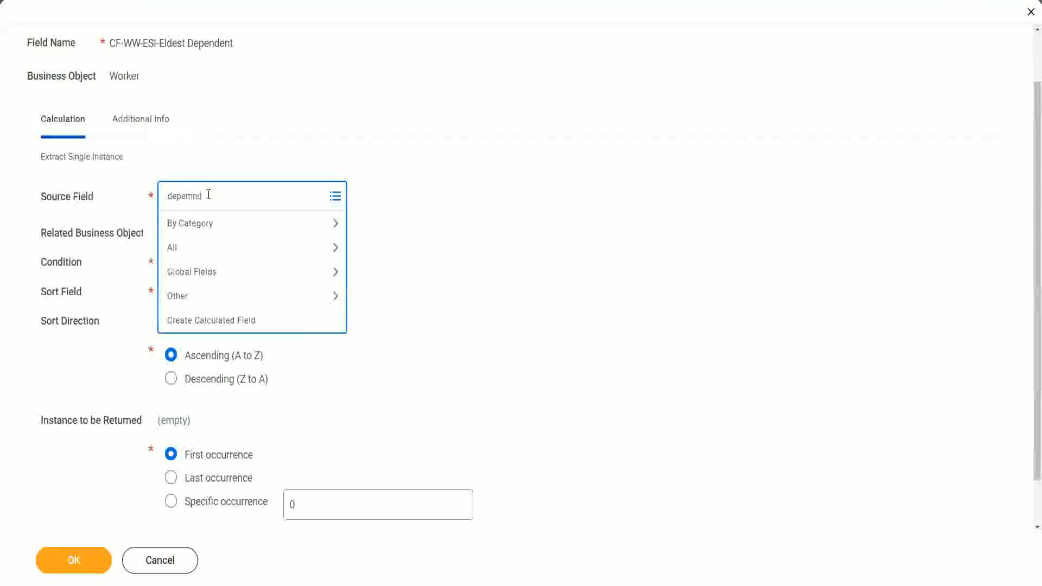
key(BackSpace)
key(BackSpace)
key(BackSpace)
text(ndent)
key(Return)
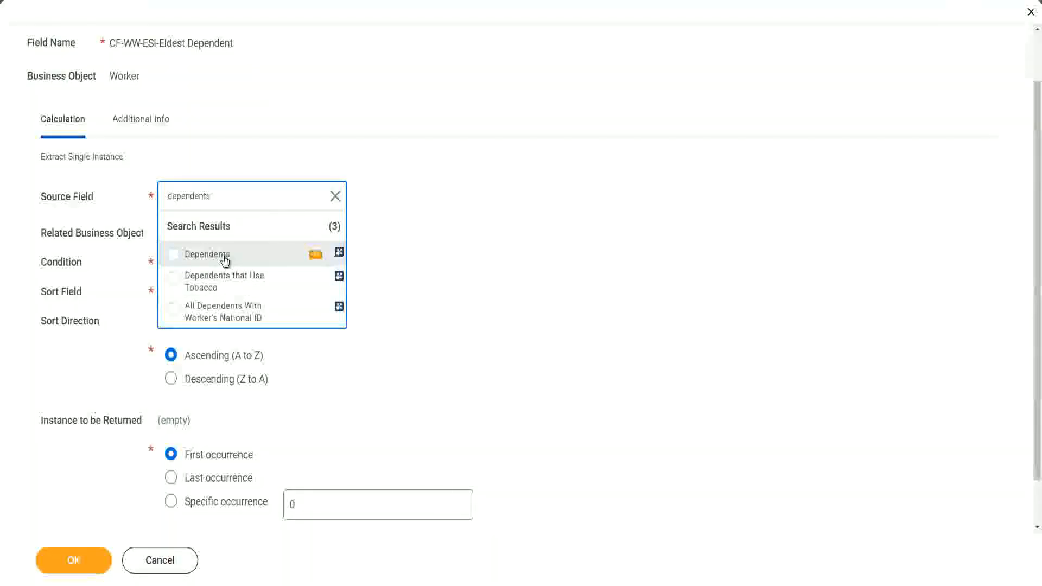
click(224, 256)
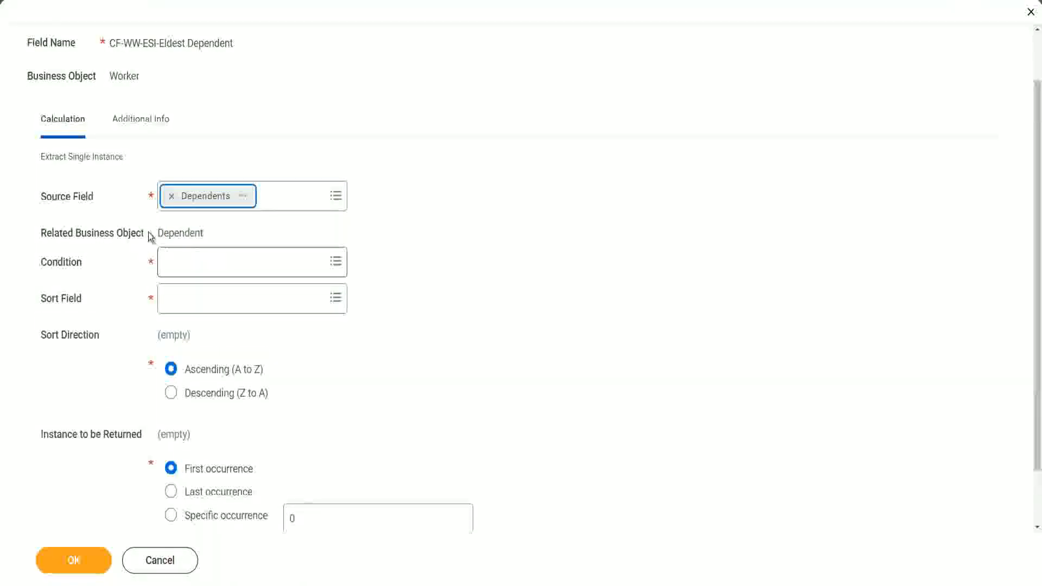
drag(157, 232, 207, 235)
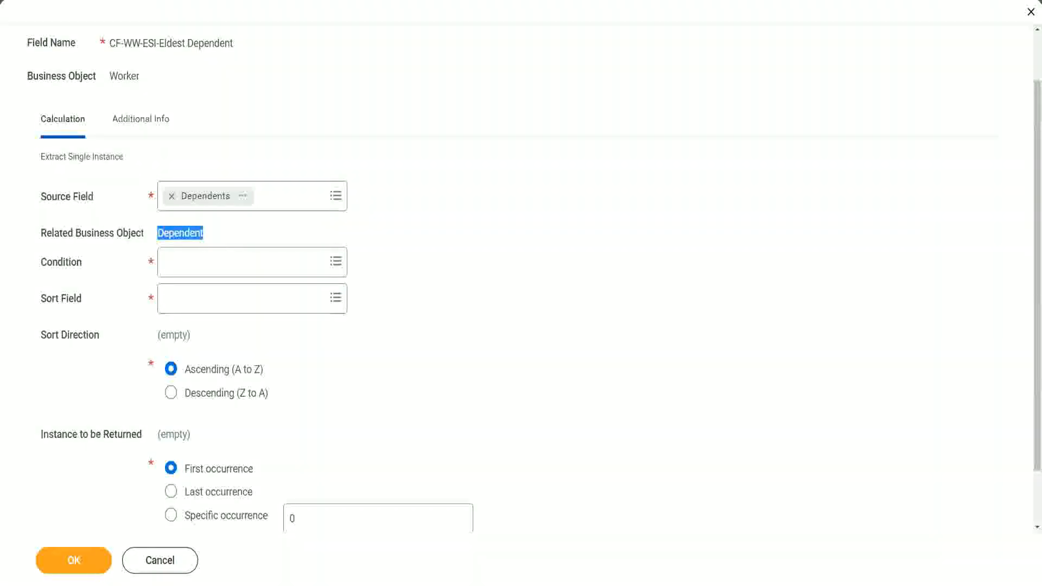
drag(33, 220, 228, 245)
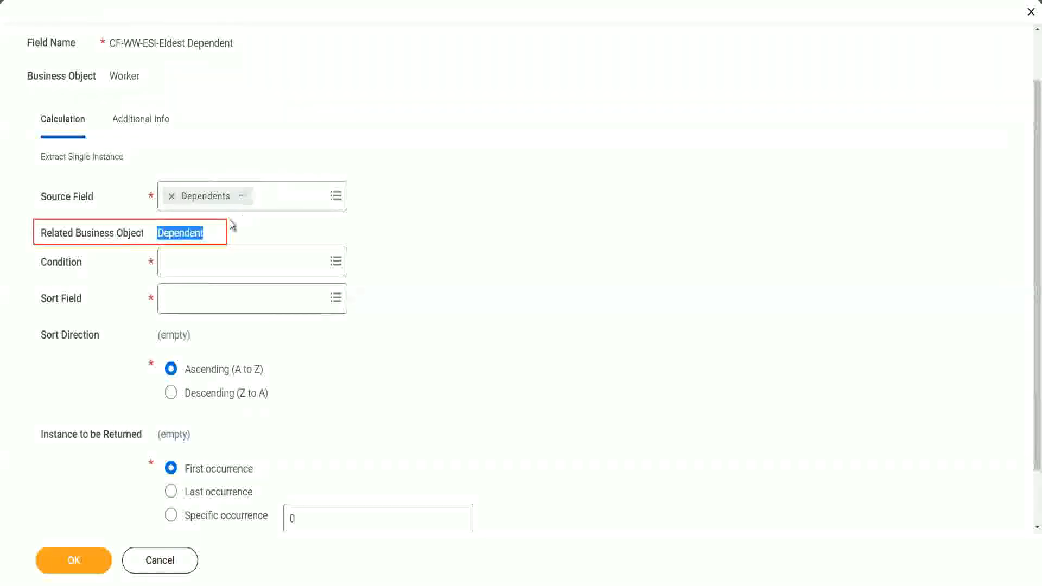
click(179, 233)
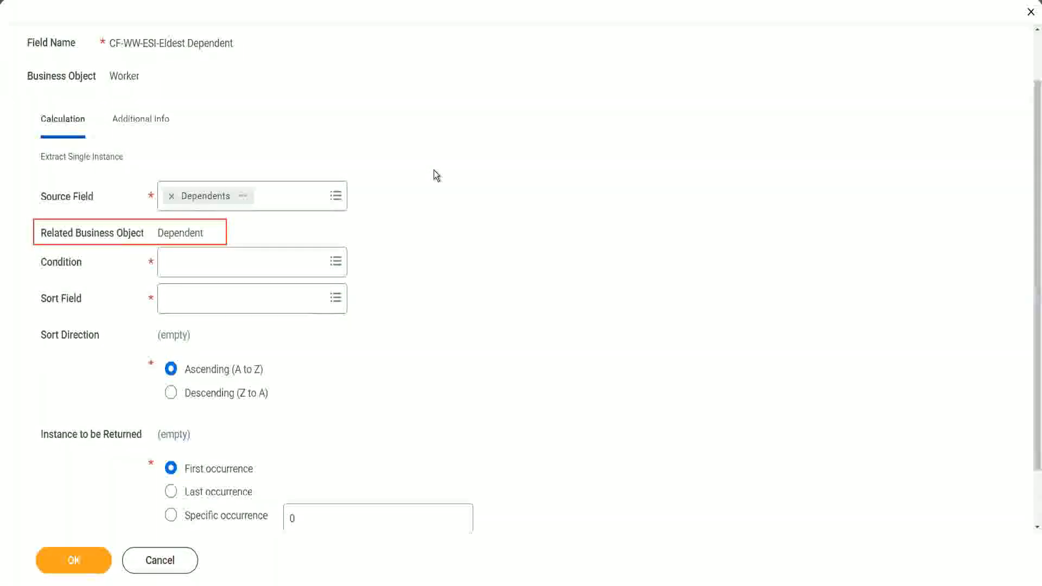
Set the Condition of the Extract Single Instance calculation to Is True and check that report field's details.
click(198, 261)
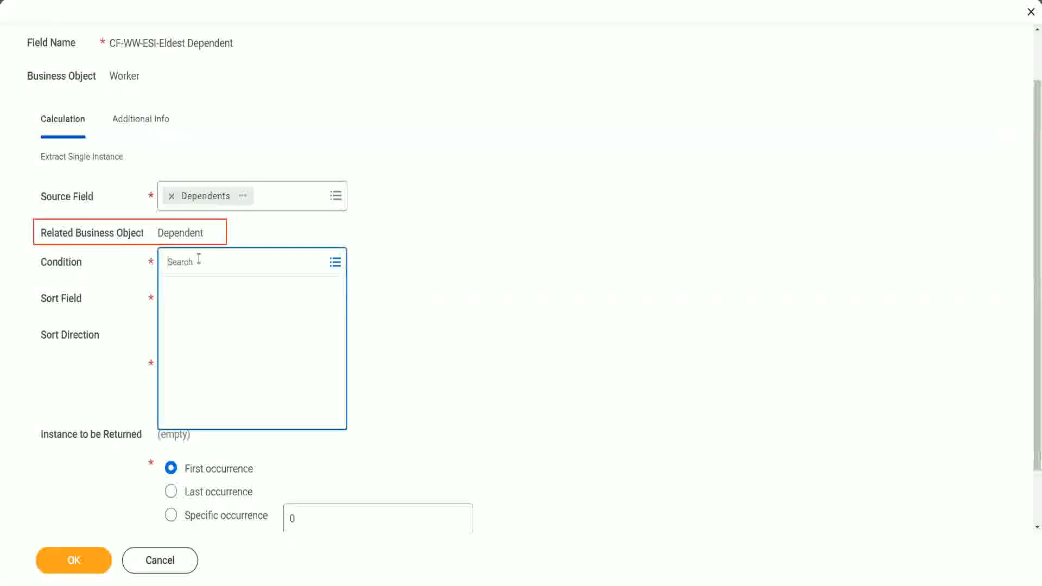
text(is )
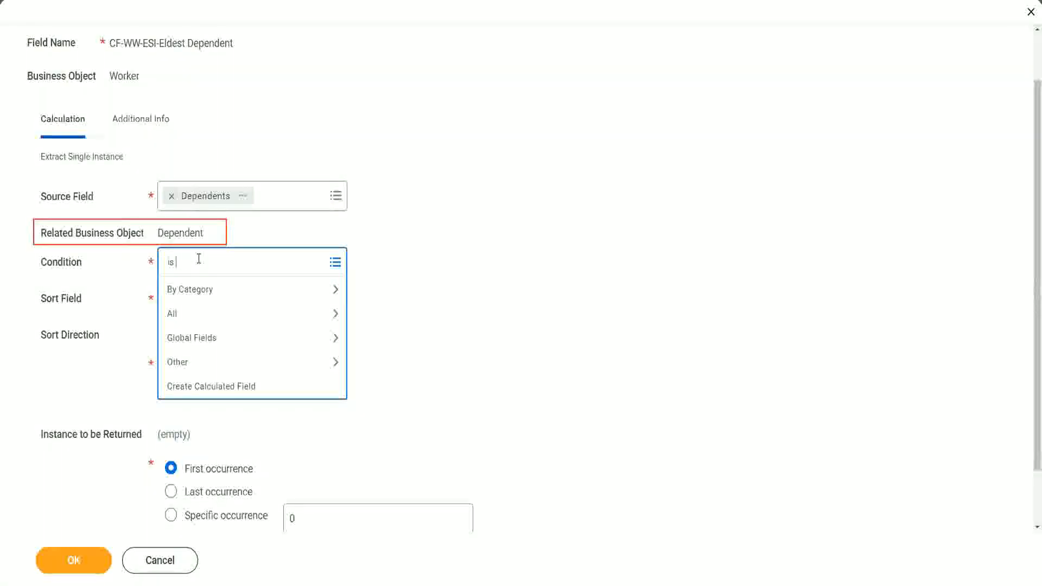
text(true)
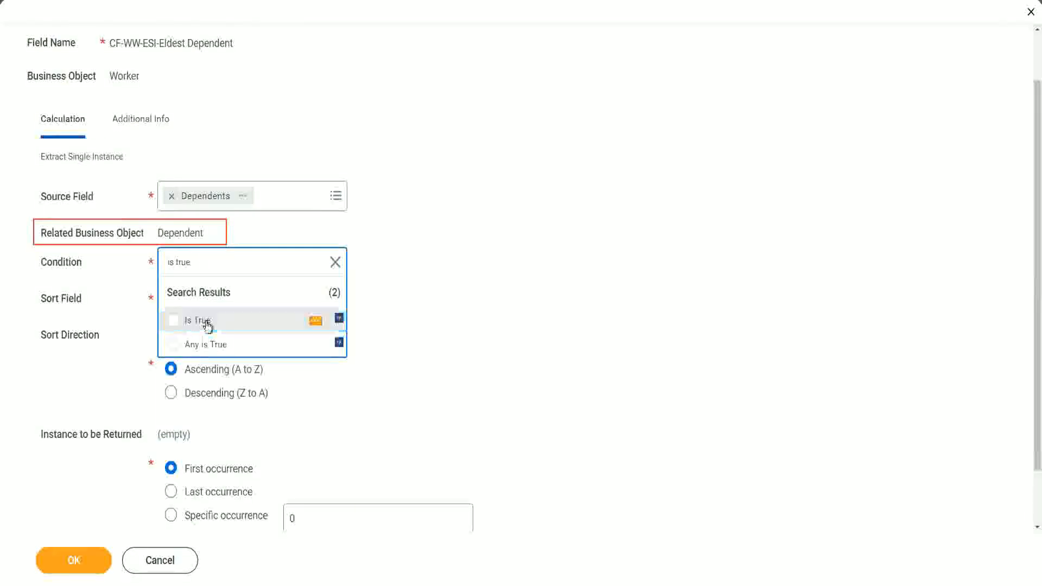
click(207, 324)
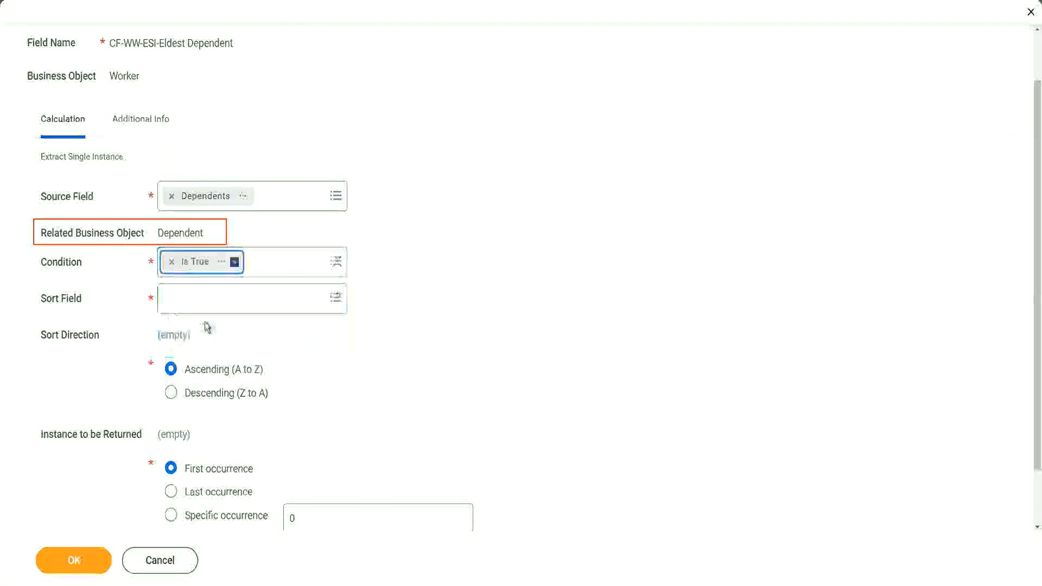
click(221, 263)
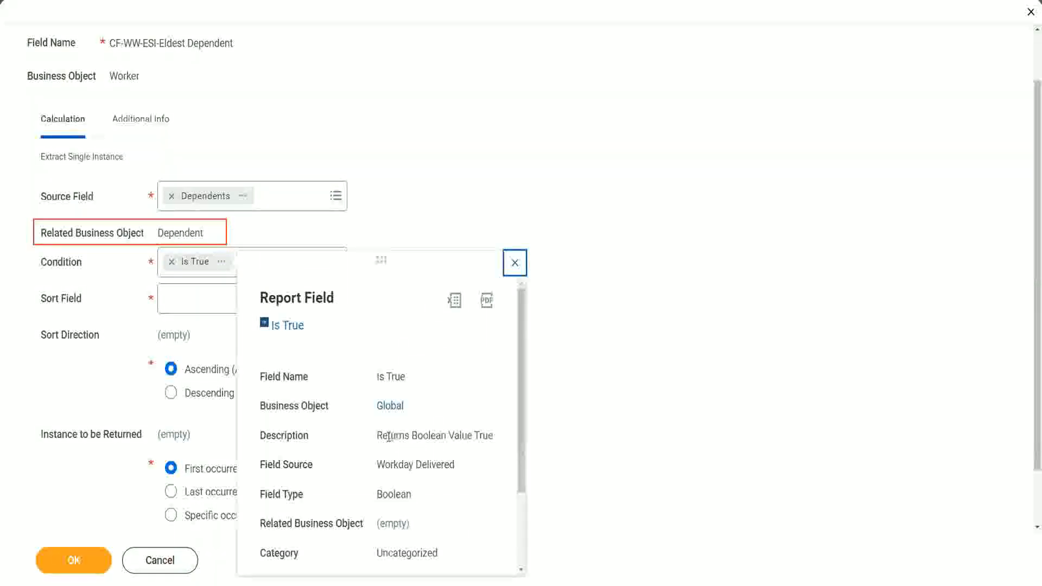
drag(377, 436, 401, 459)
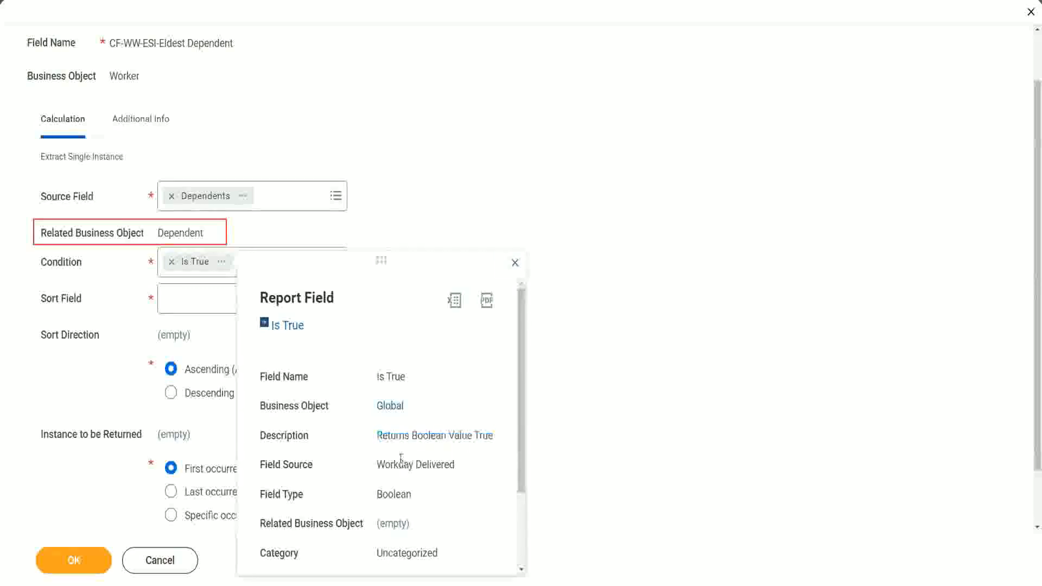
click(405, 418)
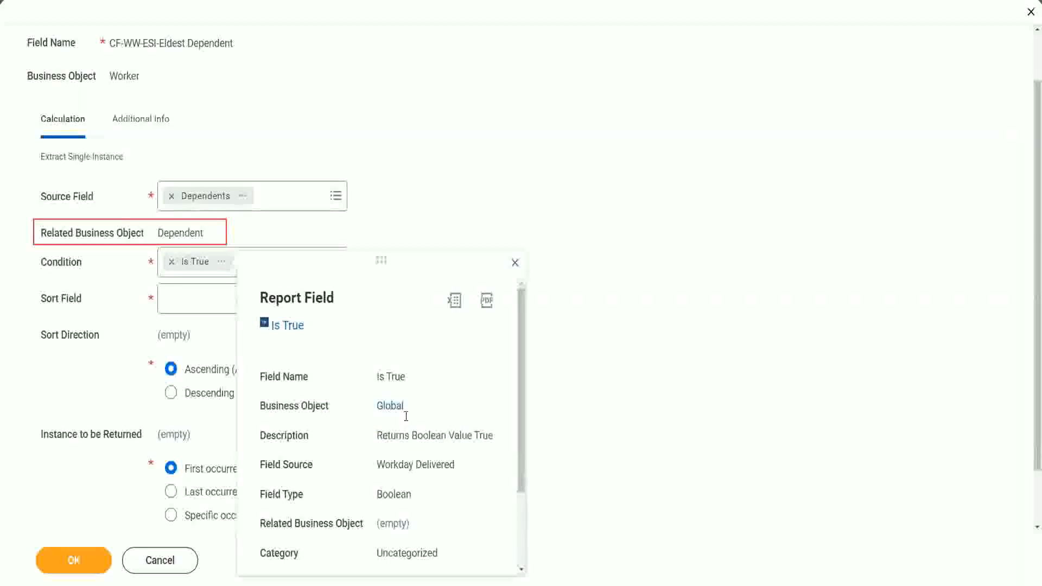
click(515, 263)
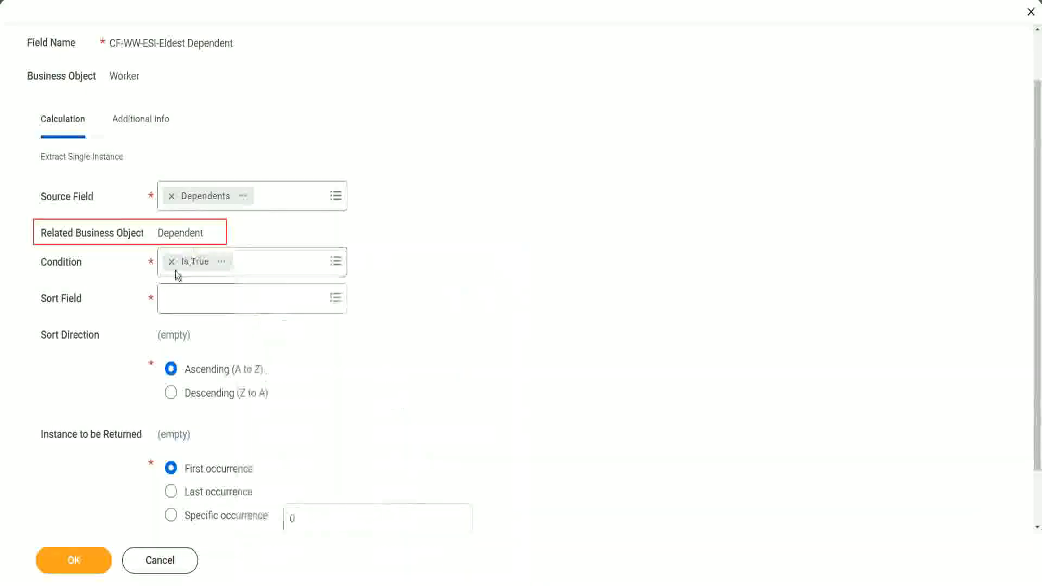
Set the Sort Field of the Extract Single Instance calculation to Age.
click(197, 303)
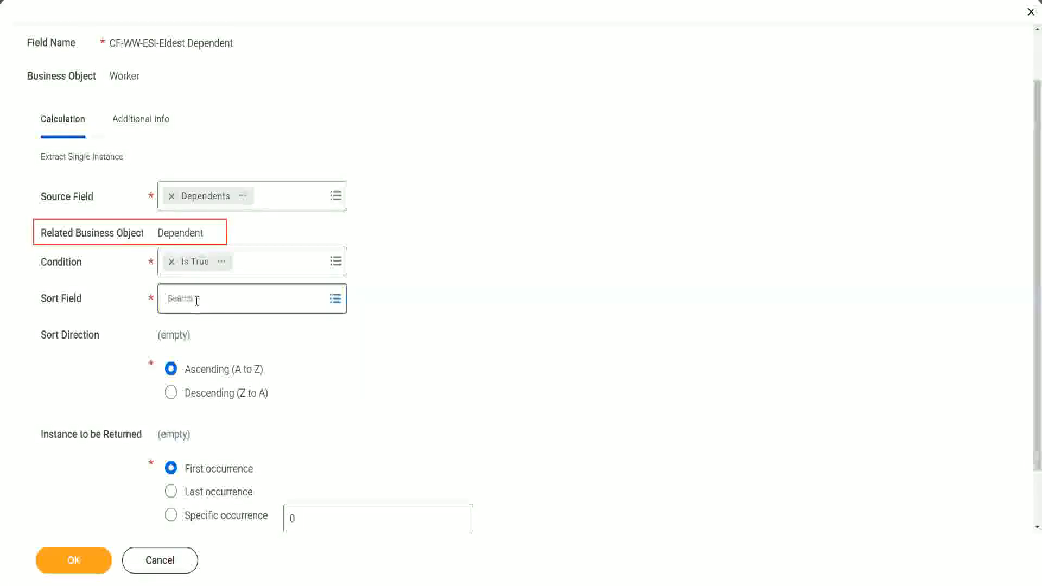
text(a)
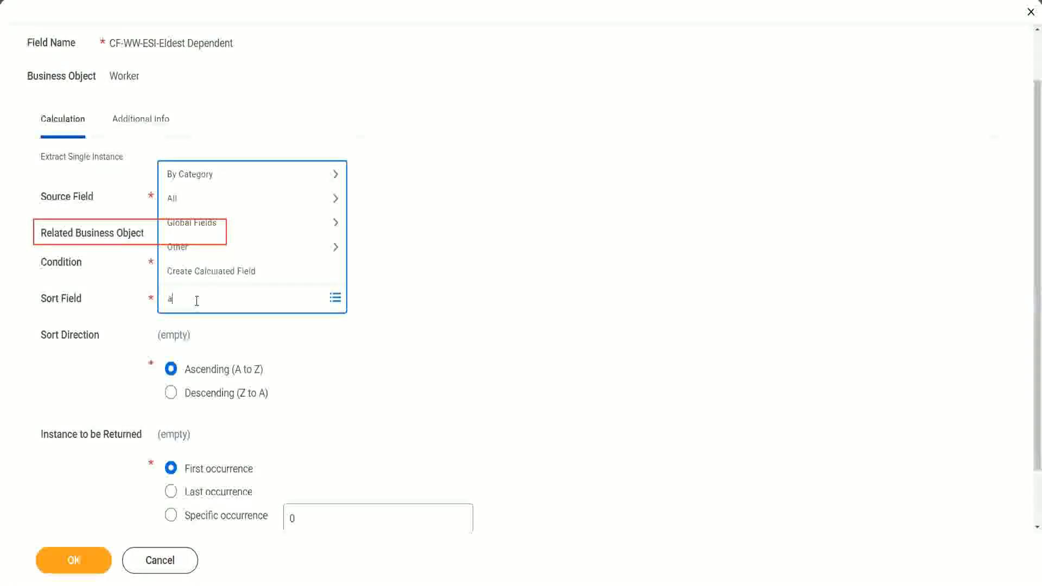
text(ge)
key(Return)
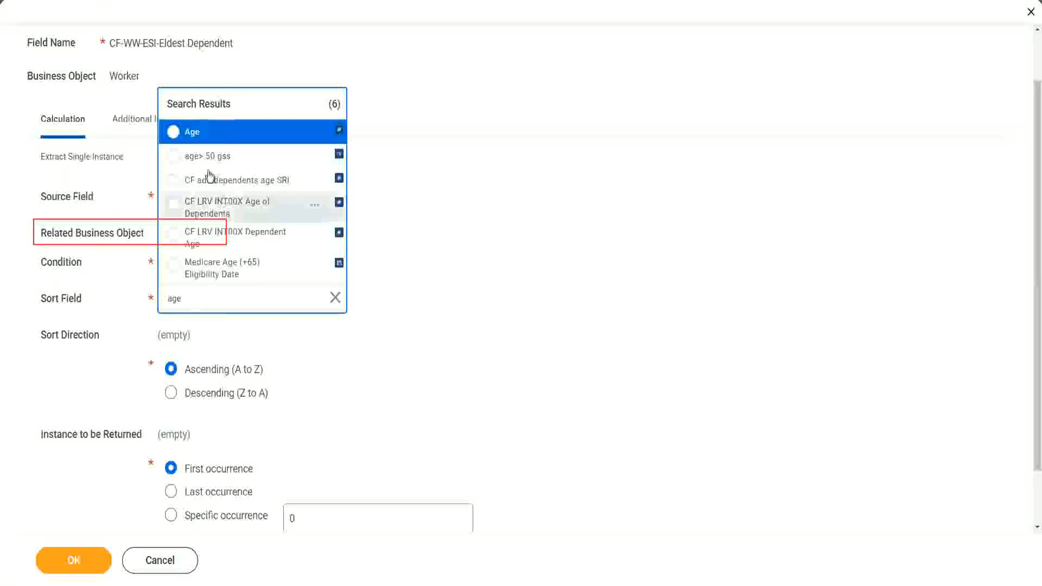
click(194, 137)
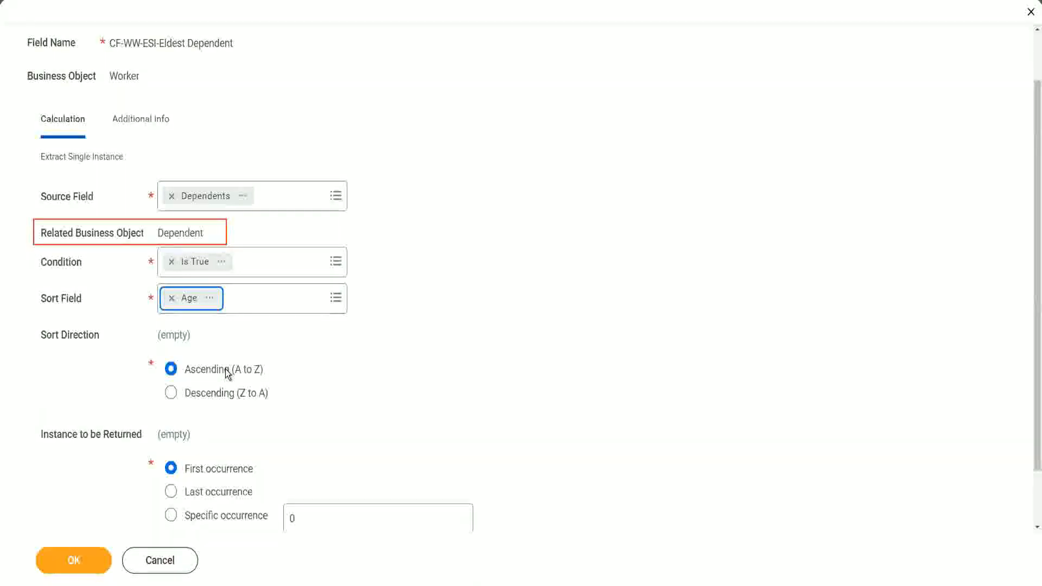
Set the sort direction to Descending (Z to A) and save the calculated field.
click(227, 398)
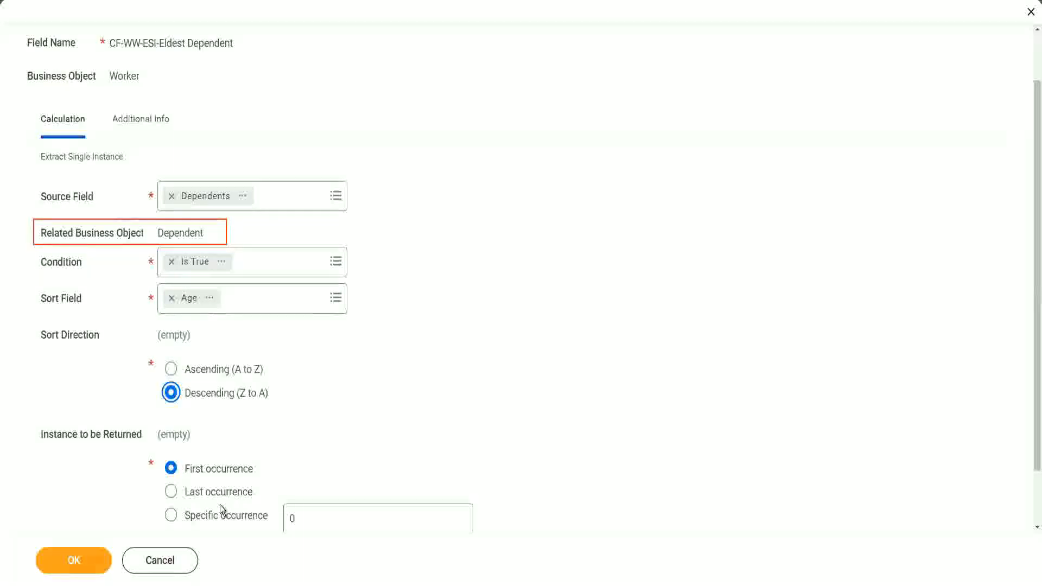
mouse_move(220, 506)
click(76, 561)
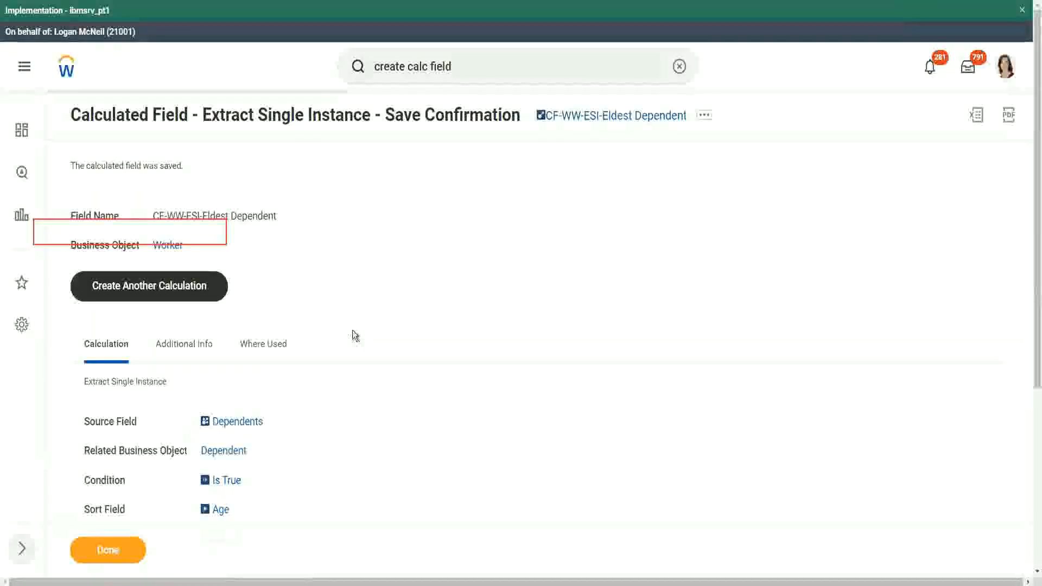
scroll(353, 332, down, 2)
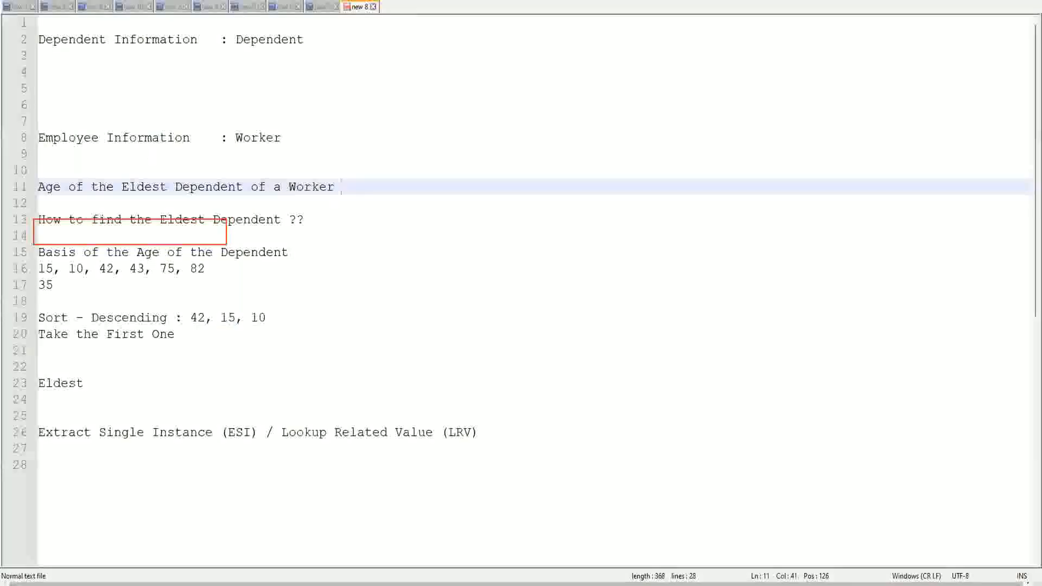
Switch to the text editor notes and reword the question on line 13 as "How to find the Eldest Dependent Child ??".
double_click(246, 220)
text(Child )
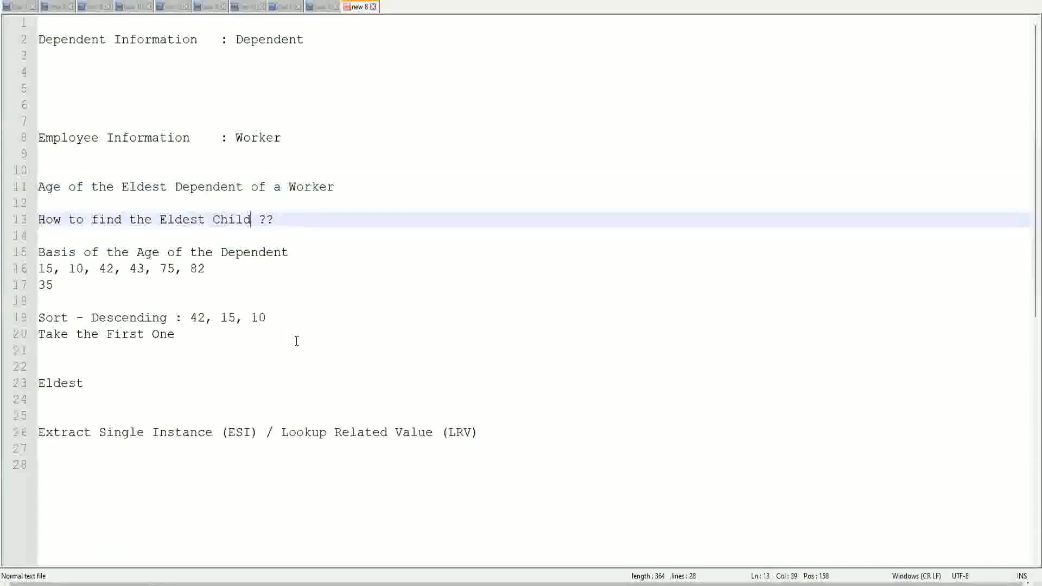
text(as a)
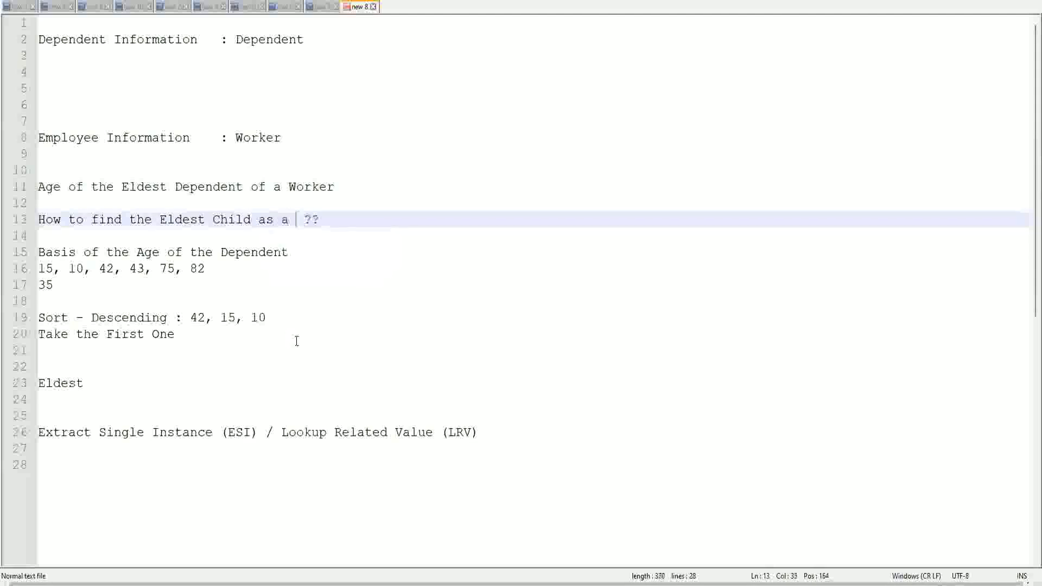
key(BackSpace)
key(BackSpace)
key(BackSpace)
key(BackSpace)
key(BackSpace)
key(BackSpace)
key(BackSpace)
key(BackSpace)
key(BackSpace)
key(BackSpace)
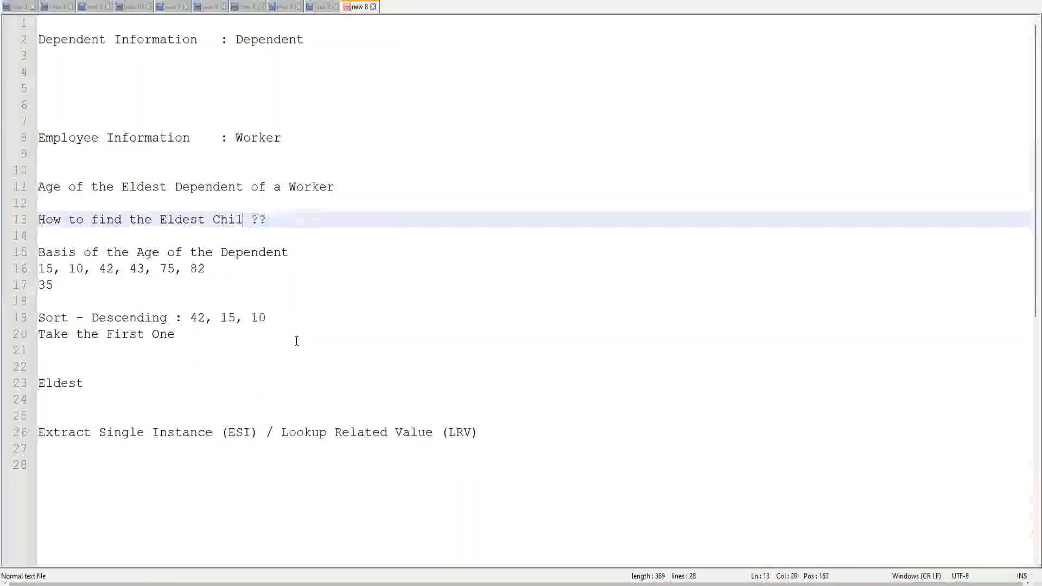
text(Dependent )
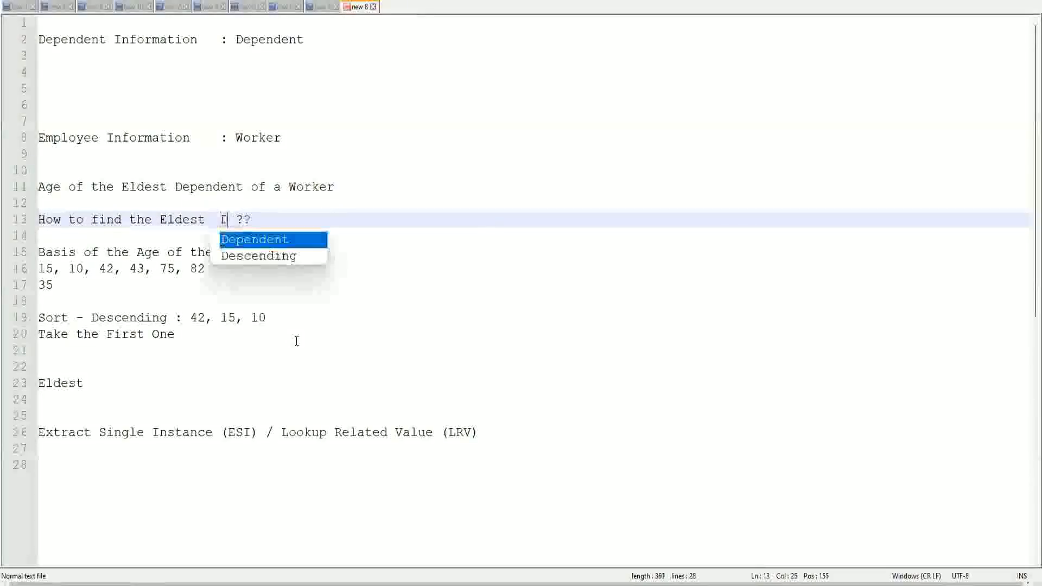
text(Child)
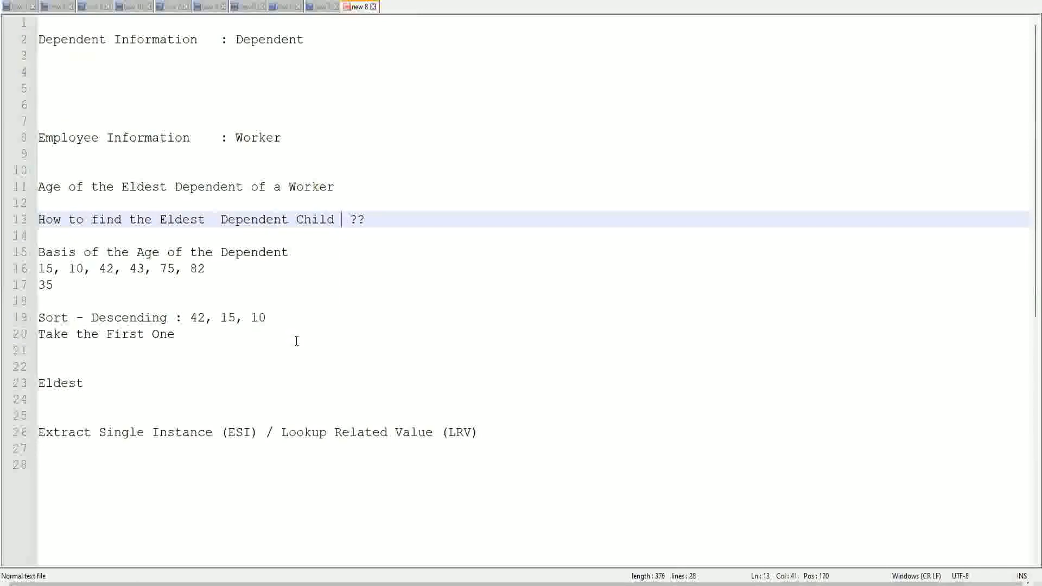
click(213, 223)
key(Delete)
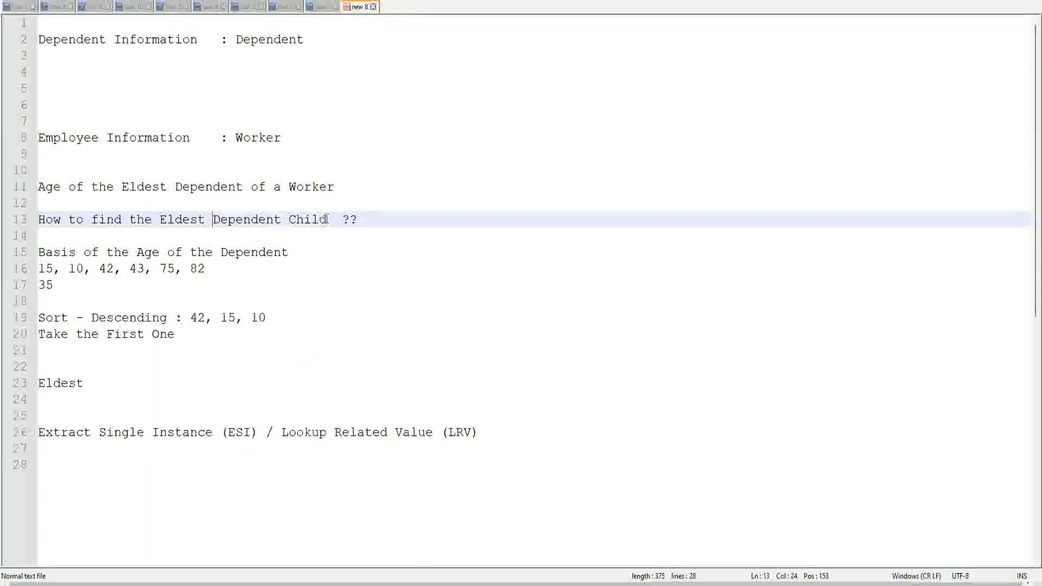
drag(214, 218, 327, 220)
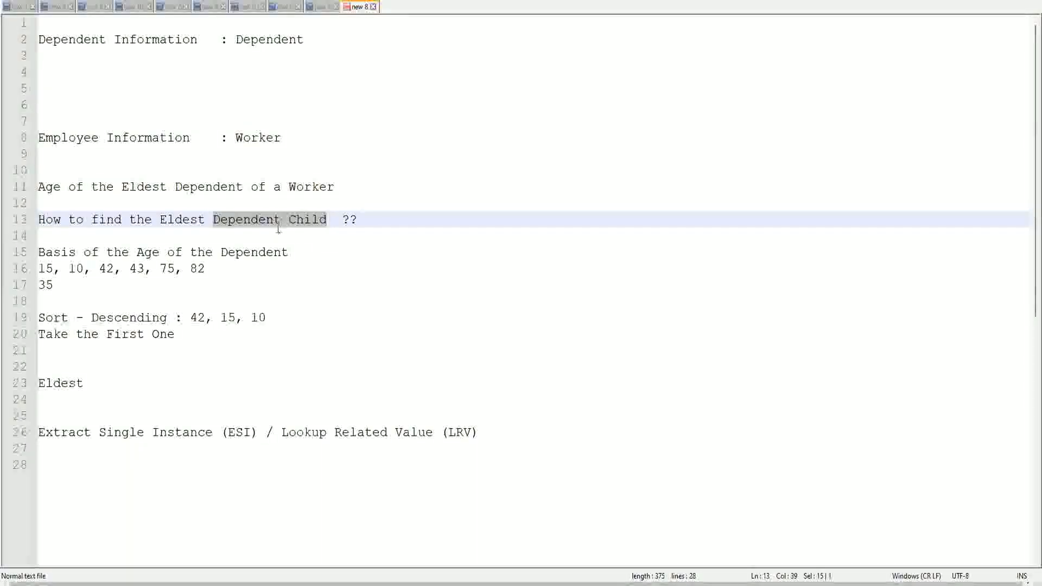
click(310, 219)
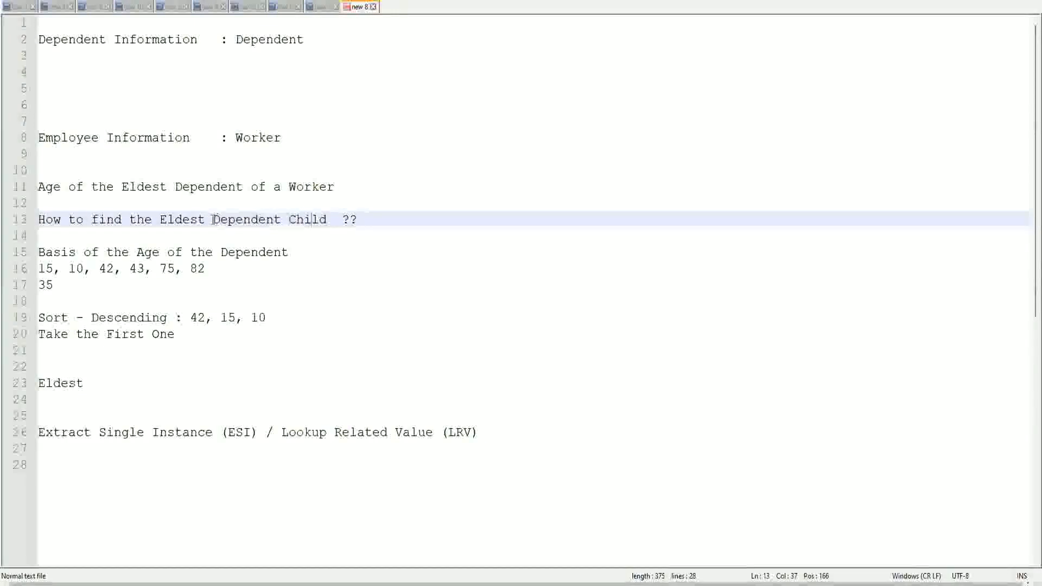
drag(212, 219, 326, 221)
click(318, 219)
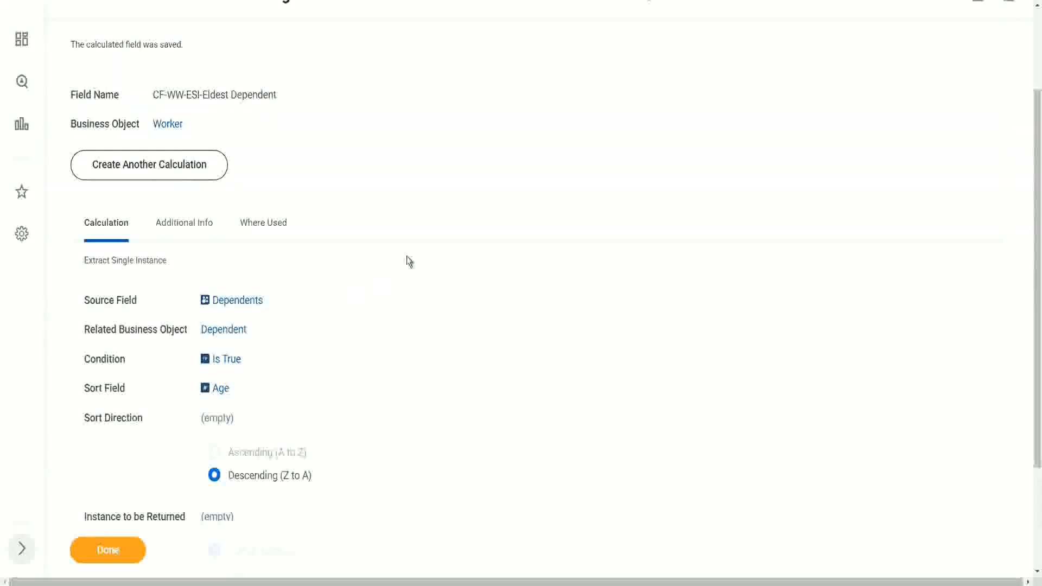
Return to Workday, open the saved CF-WW-ESI-Eldest Dependent calculated field for editing, and rename it CF-WW-ESI-Eldest Dependent Child.
scroll(407, 259, up, 2)
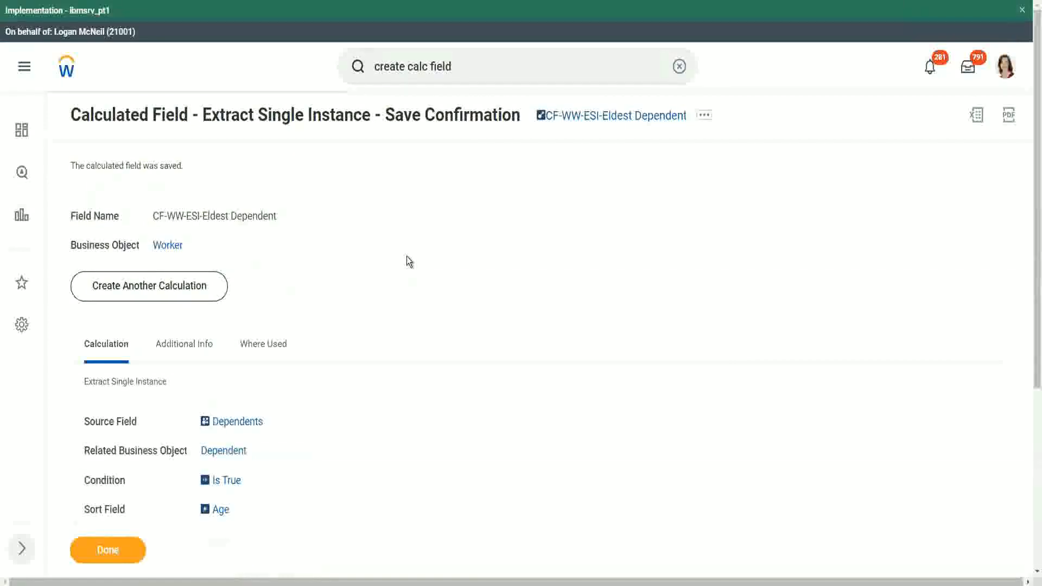
scroll(407, 257, down, 2)
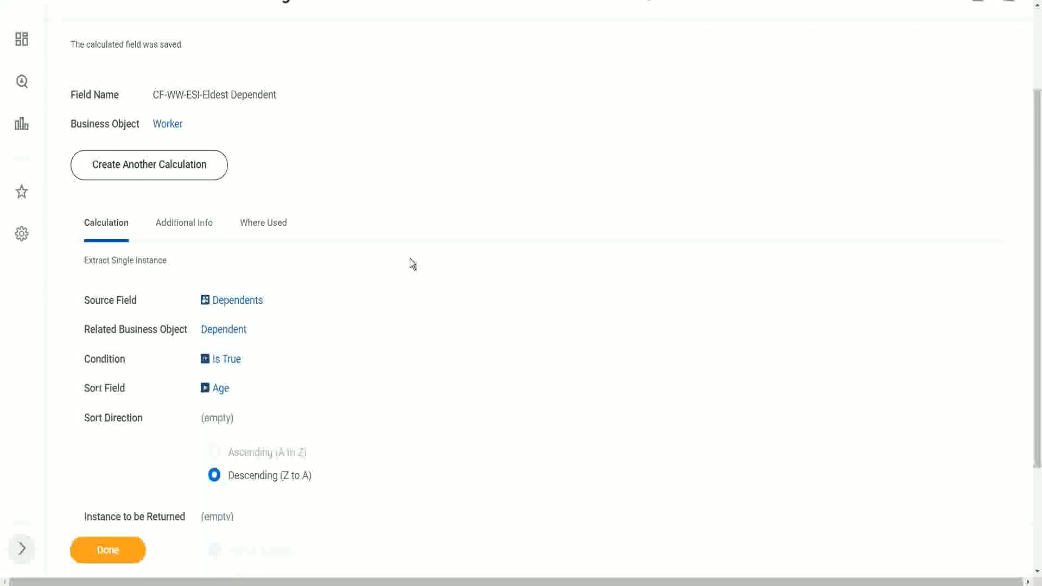
scroll(716, 64, up, 1)
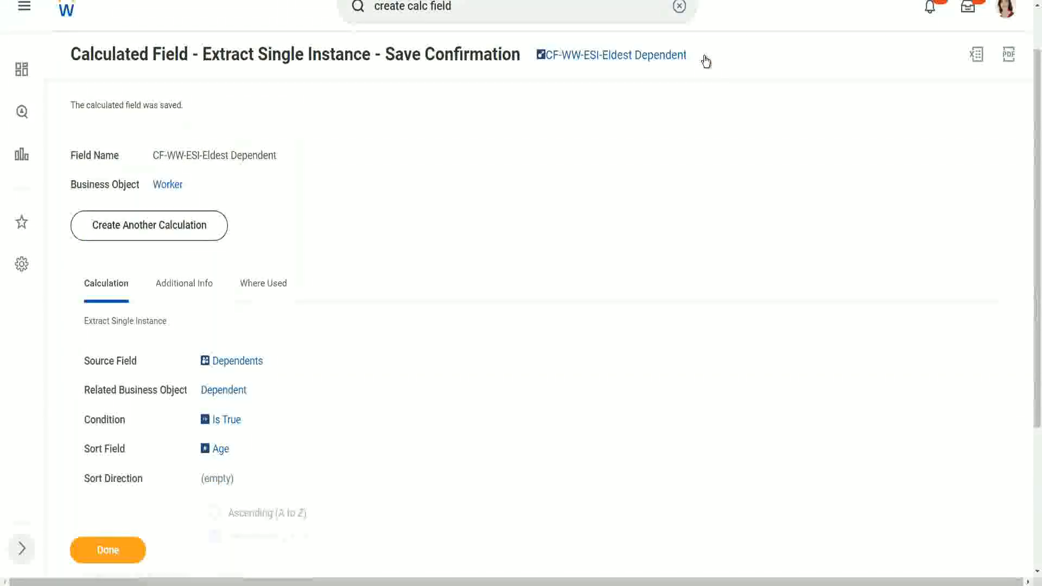
click(705, 69)
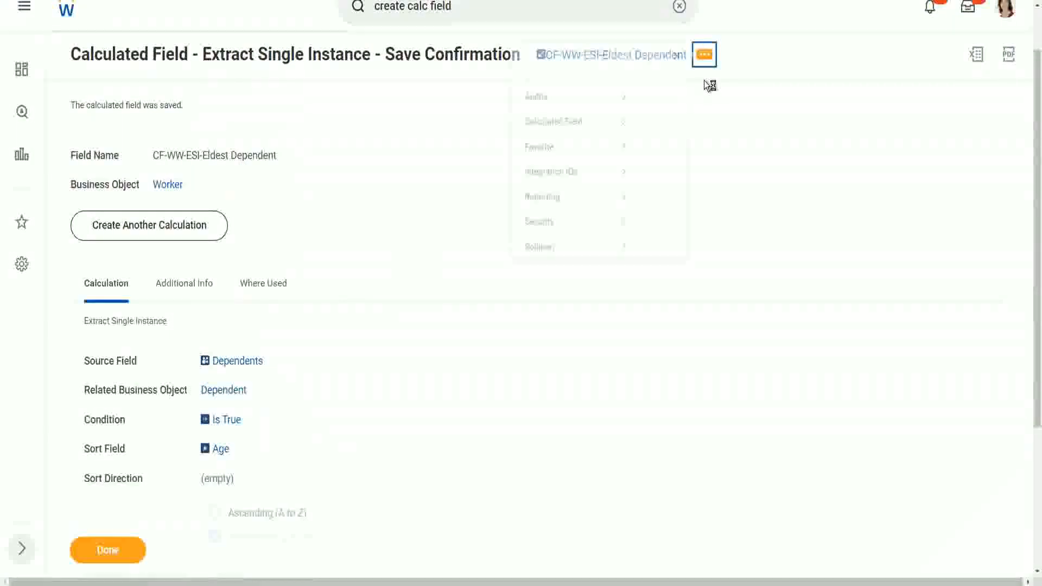
mouse_move(557, 126)
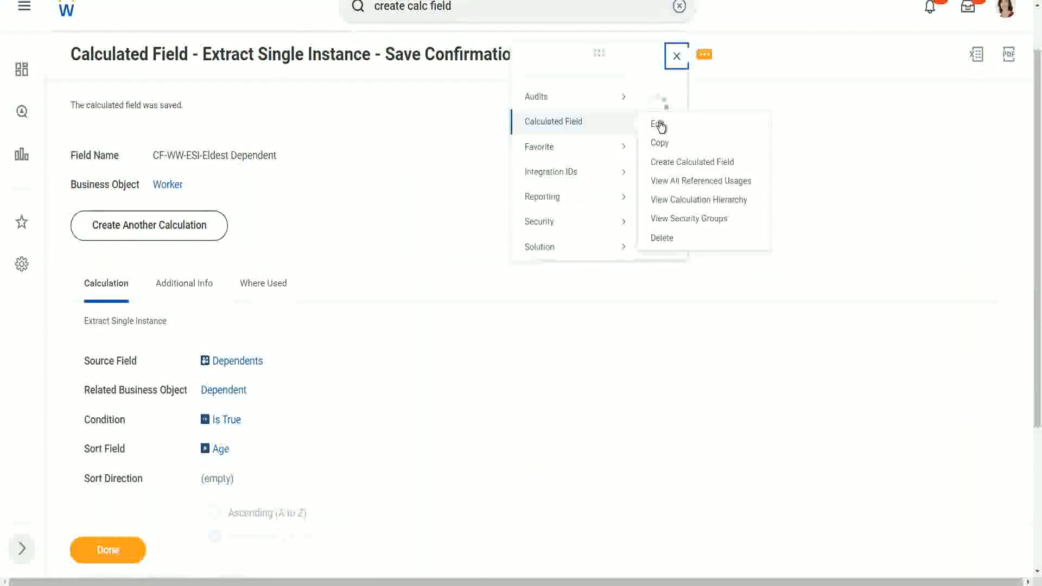
click(657, 125)
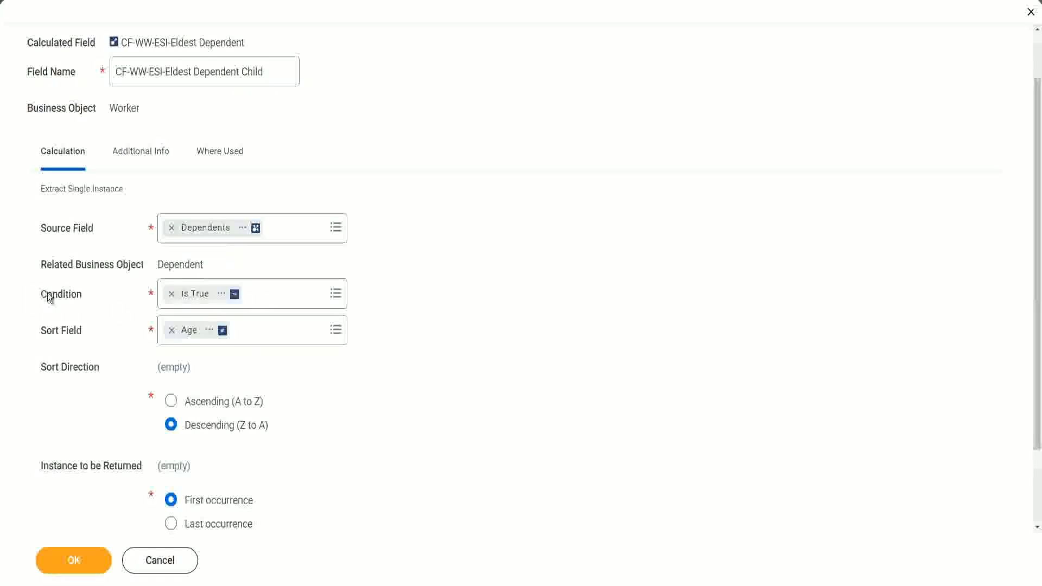
Open the available choices for the calculated field's Condition.
click(95, 293)
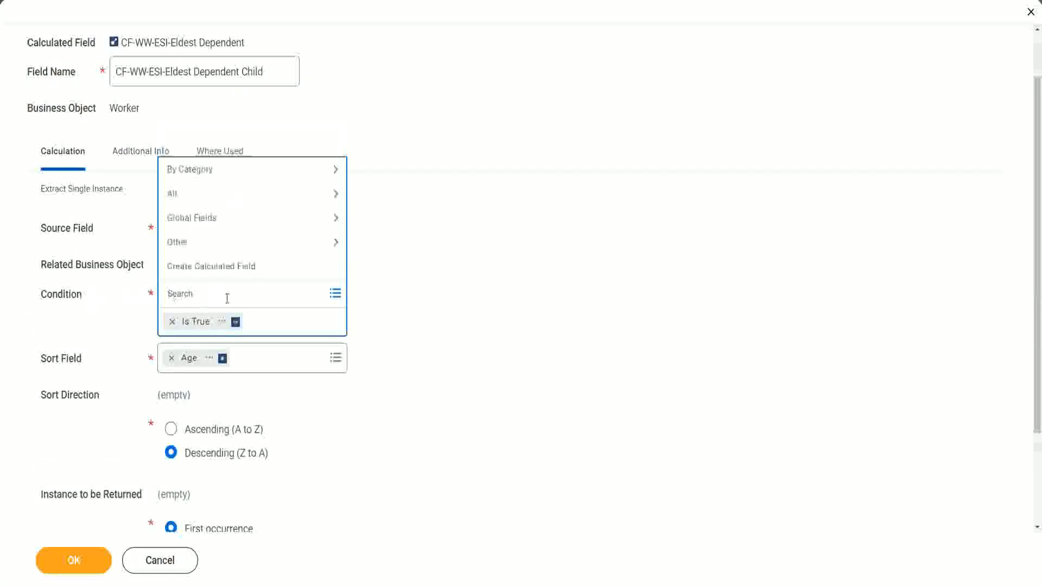